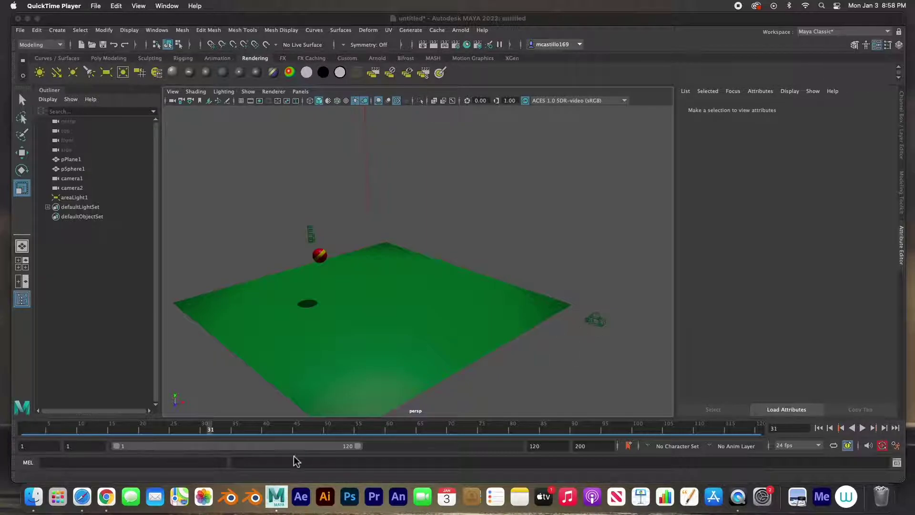
Examine camera1's and camera2's keyframed movement by selecting each camera and scrubbing the timeline, then return to frame 1 with nothing selected.
{"action": "mouse_move", "coordinate": [208, 431]}
{"action": "left_mouse_down"}
{"action": "mouse_move", "coordinate": [46, 430]}
{"action": "mouse_move", "coordinate": [422, 437]}
{"action": "mouse_move", "coordinate": [106, 433]}
{"action": "left_mouse_up"}
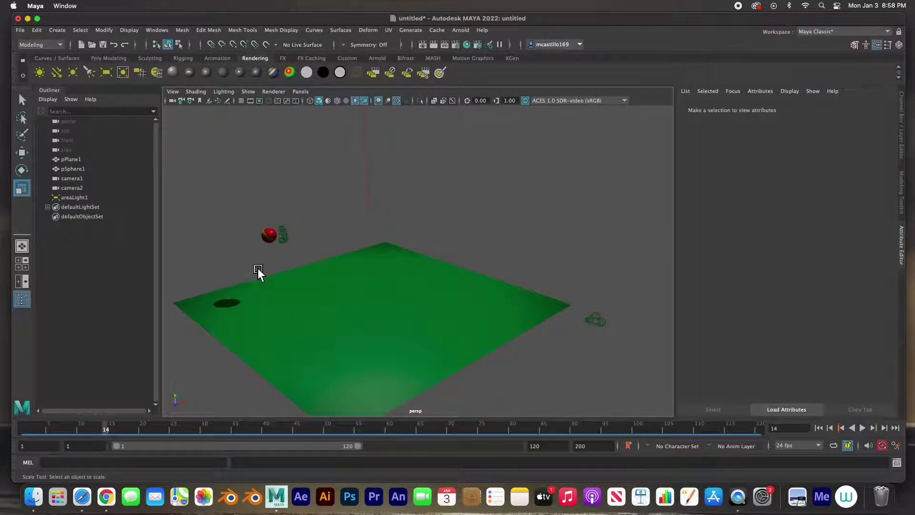
{"action": "left_click", "coordinate": [290, 234]}
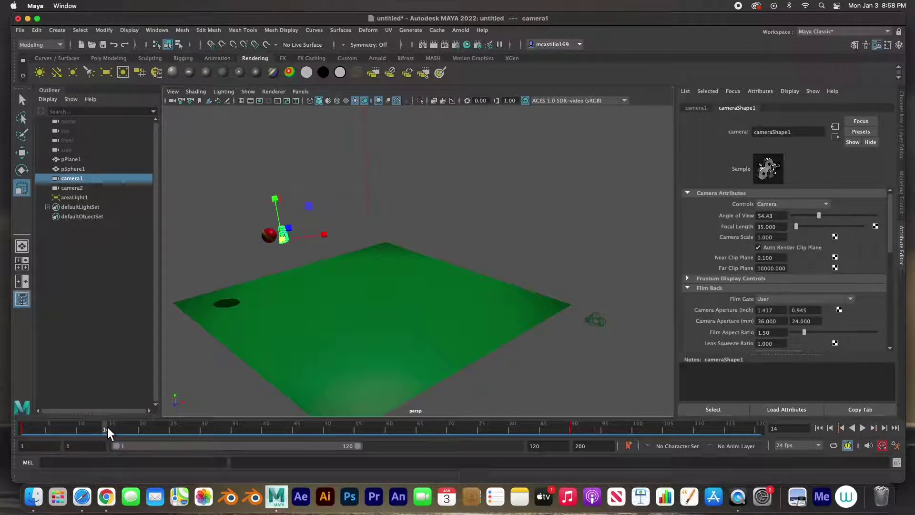
{"action": "left_click_drag", "start_coordinate": [108, 427], "coordinate": [575, 443]}
{"action": "left_click", "coordinate": [595, 320]}
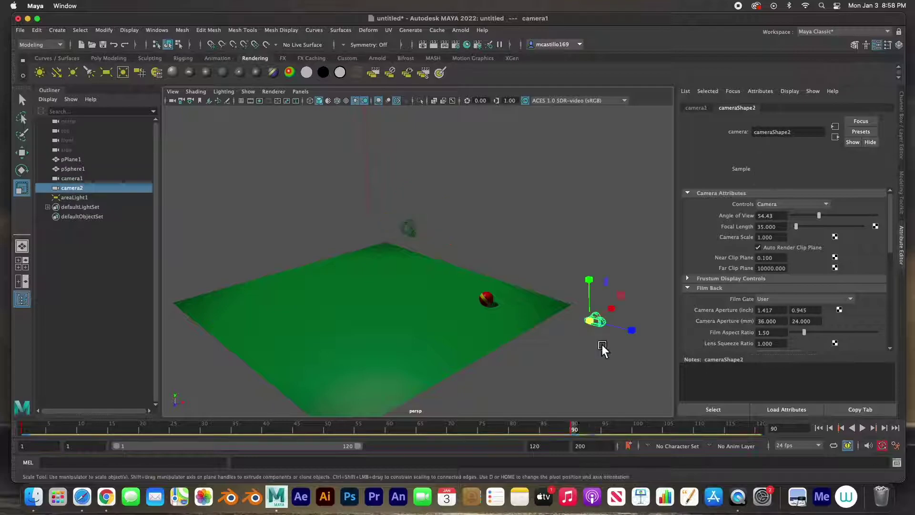
{"action": "mouse_move", "coordinate": [577, 432]}
{"action": "left_mouse_down"}
{"action": "mouse_move", "coordinate": [747, 434]}
{"action": "mouse_move", "coordinate": [591, 431]}
{"action": "left_mouse_up"}
{"action": "key", "text": "alt+shift+v"}
{"action": "left_click", "coordinate": [506, 377]}
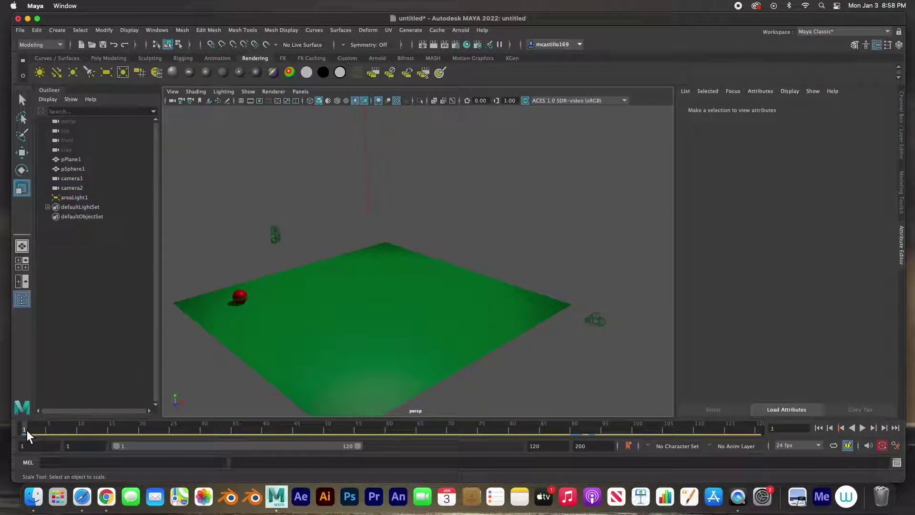
Preview the ball and camera animation in the perspective view by scrubbing the timeline, ending back at frame 1.
{"action": "left_click_drag", "start_coordinate": [27, 430], "coordinate": [576, 446]}
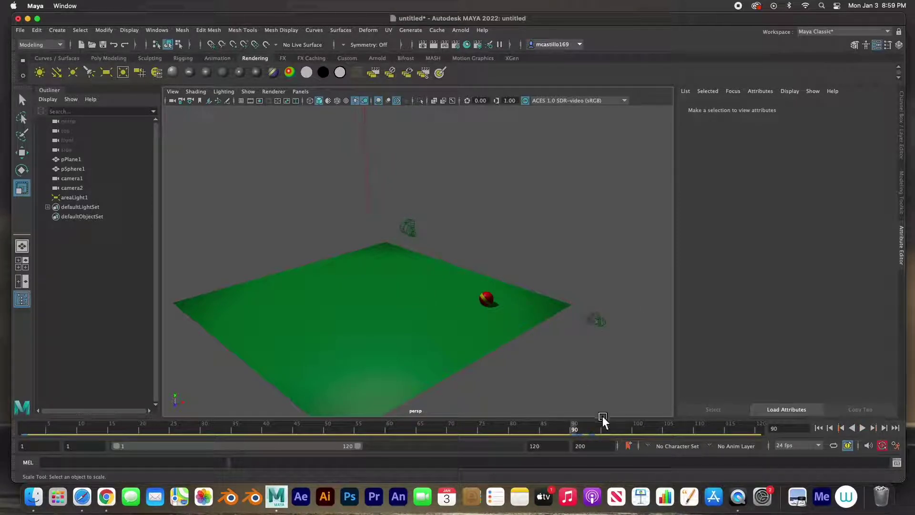
{"action": "left_click_drag", "start_coordinate": [581, 429], "coordinate": [665, 432]}
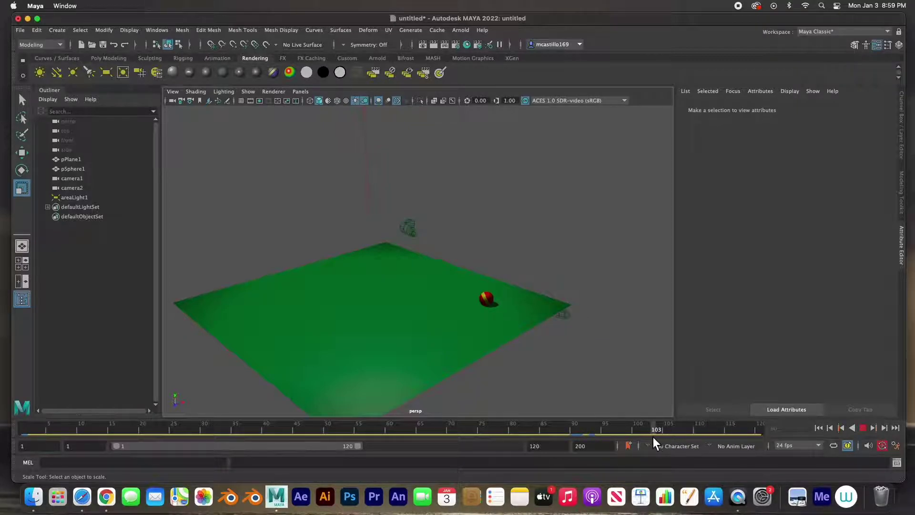
{"action": "left_click", "coordinate": [364, 422]}
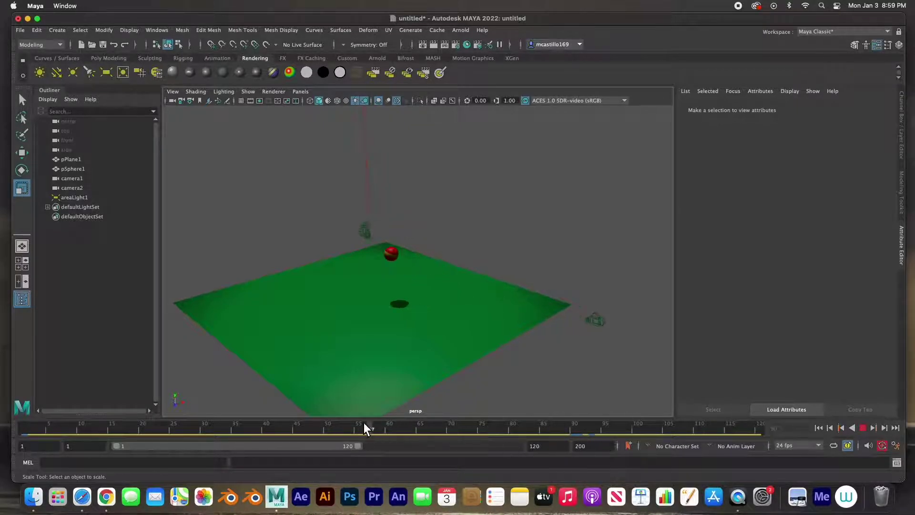
{"action": "left_click_drag", "start_coordinate": [364, 422], "coordinate": [28, 425]}
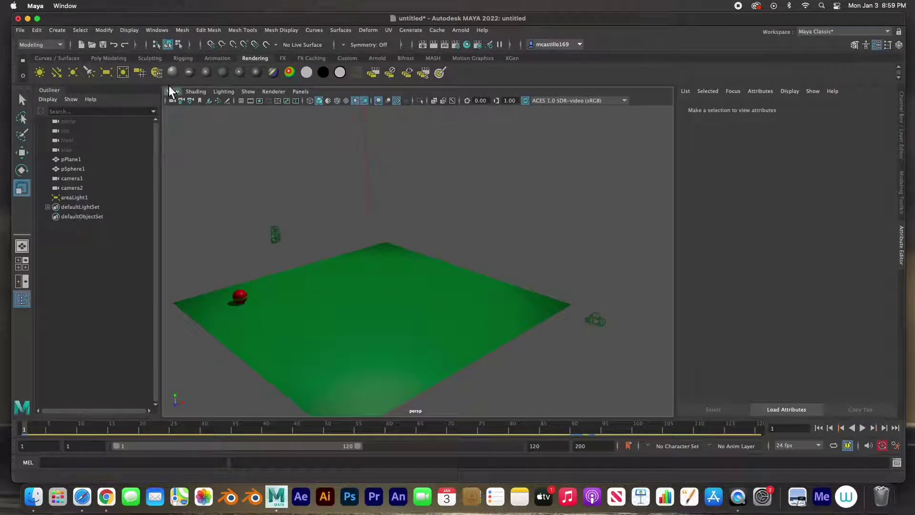
Open the Camera Sequencer and shorten its window above the scene, keeping the timeline at frame 1.
{"action": "left_click", "coordinate": [158, 31]}
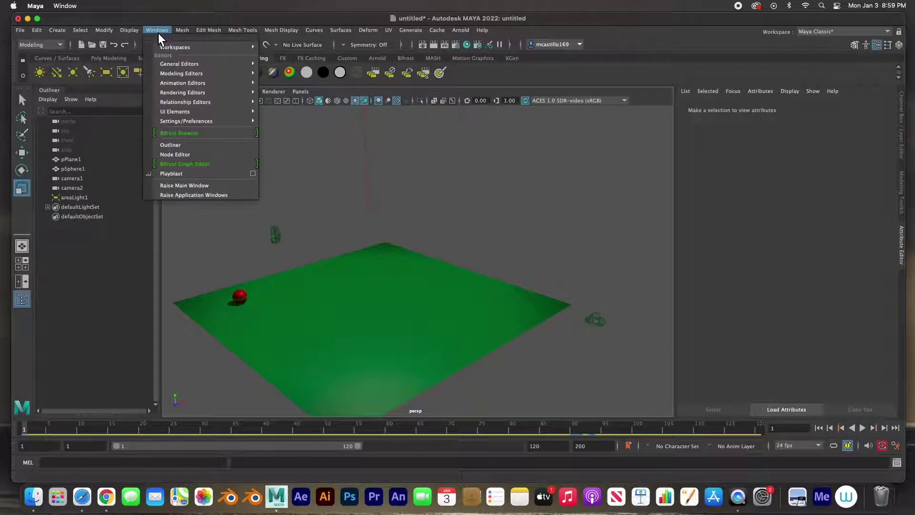
{"action": "mouse_move", "coordinate": [164, 85]}
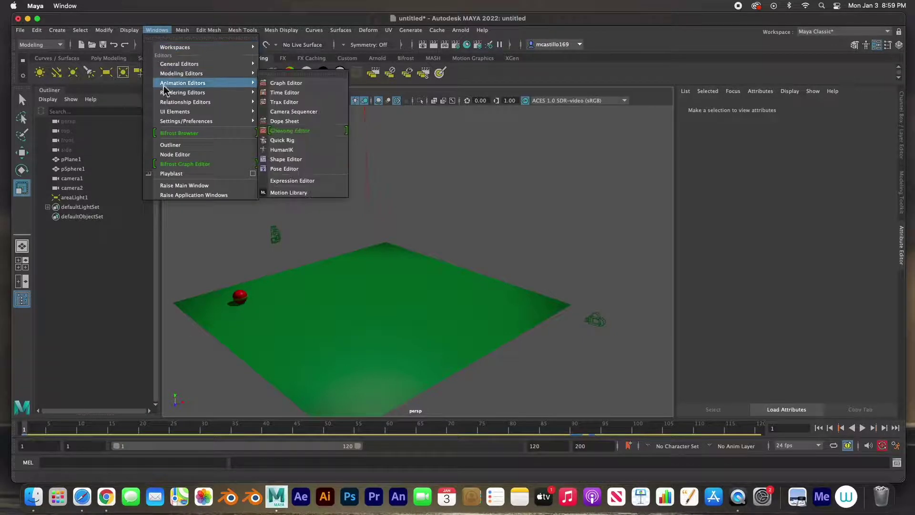
{"action": "left_click", "coordinate": [283, 113]}
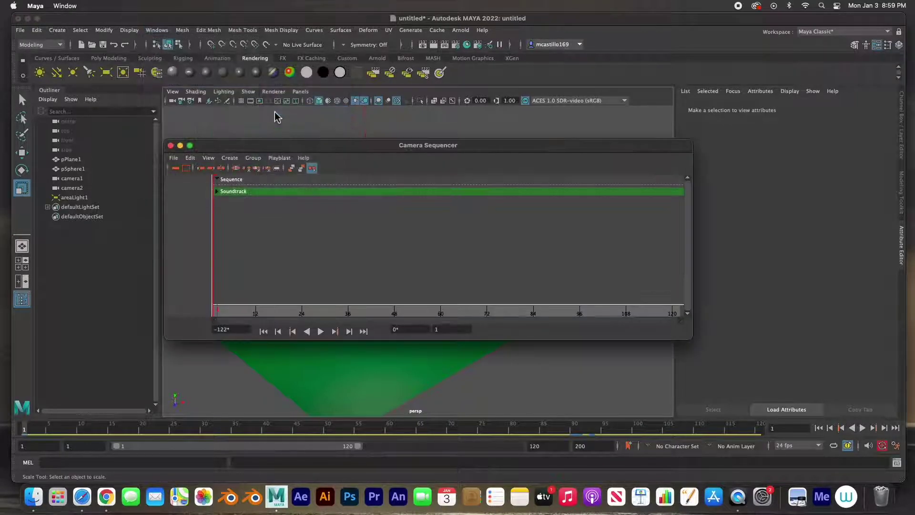
{"action": "left_click_drag", "start_coordinate": [310, 150], "coordinate": [269, 13]}
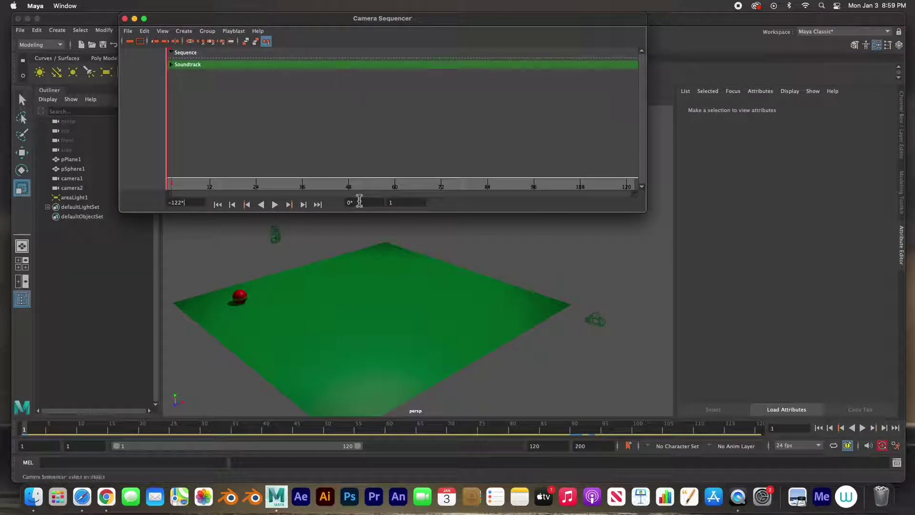
{"action": "left_click_drag", "start_coordinate": [357, 213], "coordinate": [357, 142]}
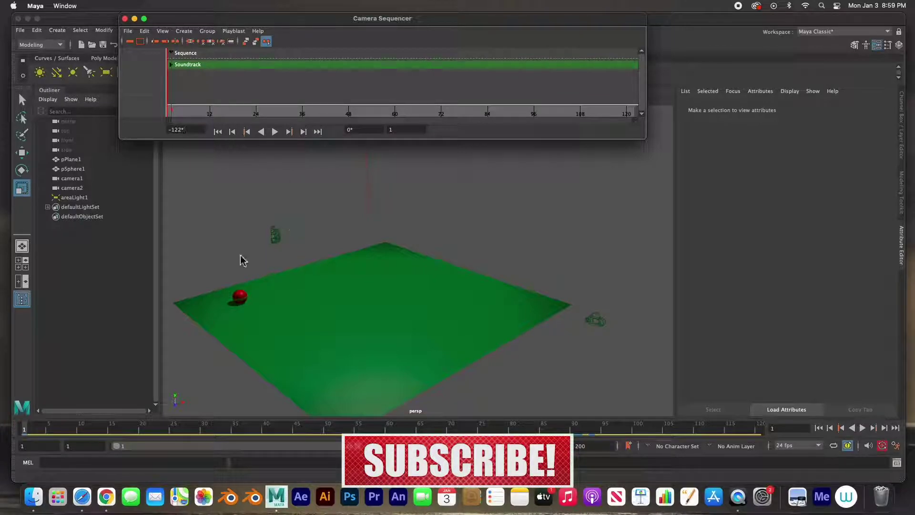
{"action": "left_click", "coordinate": [62, 433]}
{"action": "left_click", "coordinate": [27, 435]}
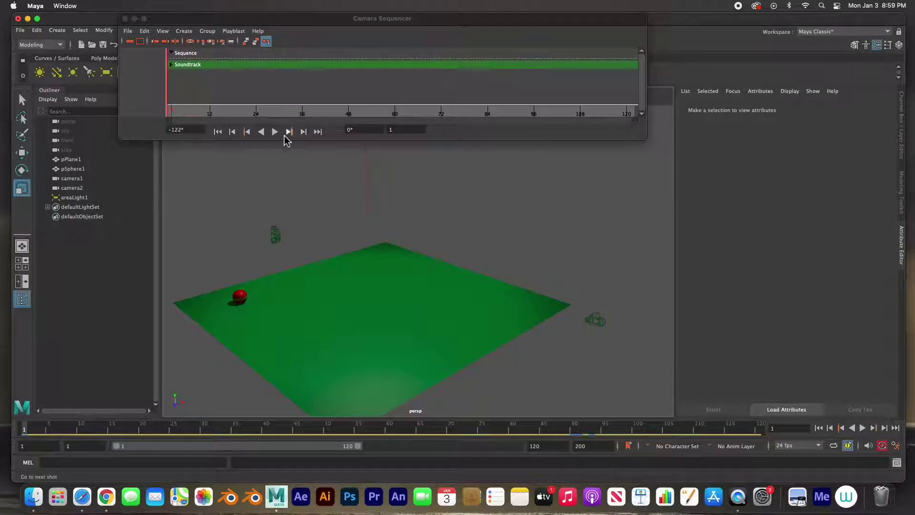
Create a shot named shot1 with camera1, start time 1 and end time 90, placed at the current frame.
{"action": "left_click", "coordinate": [186, 31]}
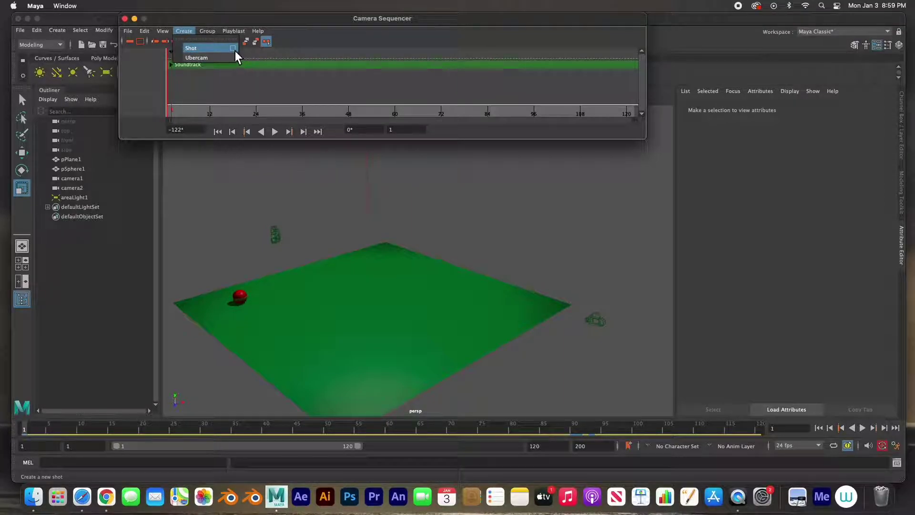
{"action": "left_click", "coordinate": [233, 48]}
{"action": "left_click_drag", "start_coordinate": [265, 99], "coordinate": [340, 72]}
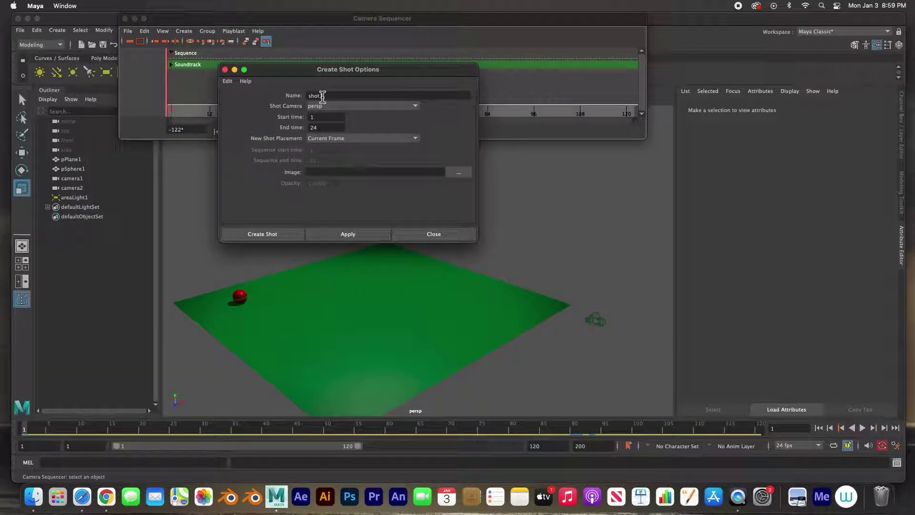
{"action": "left_click", "coordinate": [414, 108]}
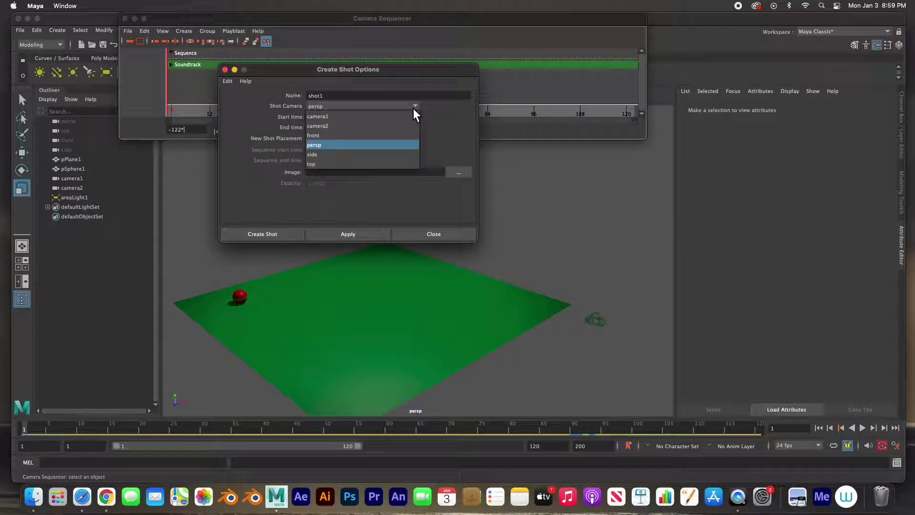
{"action": "left_click", "coordinate": [366, 118]}
{"action": "double_click", "coordinate": [320, 117]}
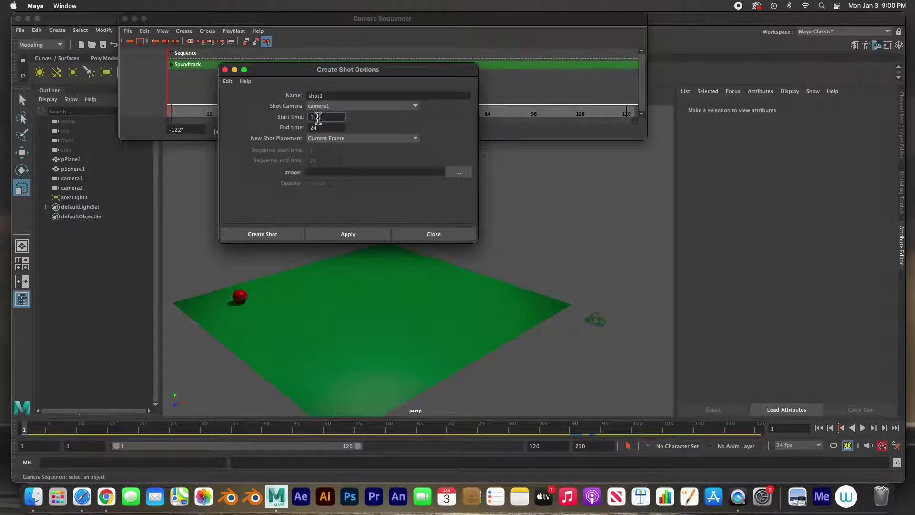
{"action": "left_click_drag", "start_coordinate": [320, 128], "coordinate": [305, 128]}
{"action": "left_click", "coordinate": [272, 235]}
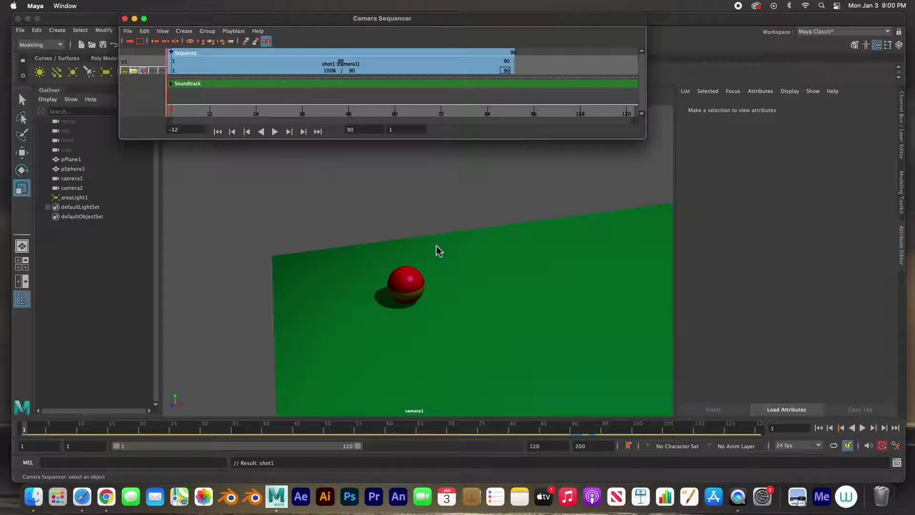
Set up a second shot named shot2 that uses camera2, with start time 90 and end time 120.
{"action": "left_click", "coordinate": [189, 33]}
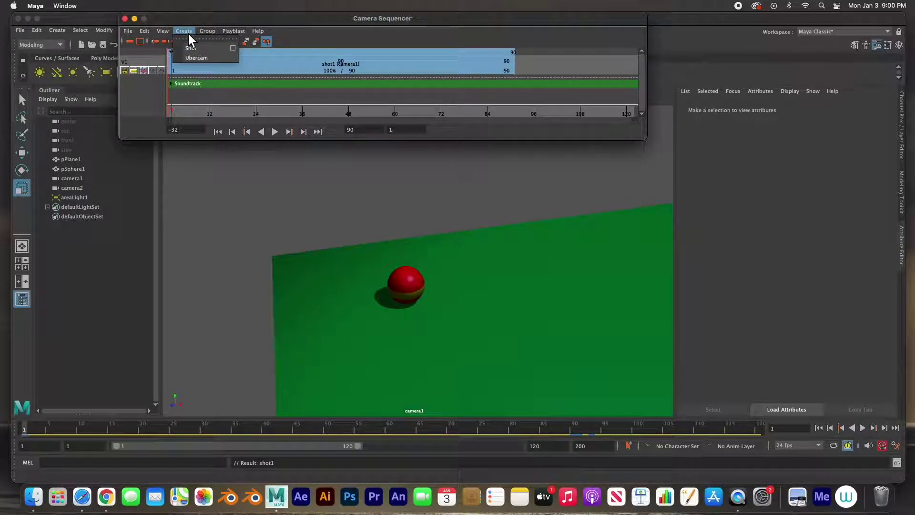
{"action": "left_click", "coordinate": [233, 48]}
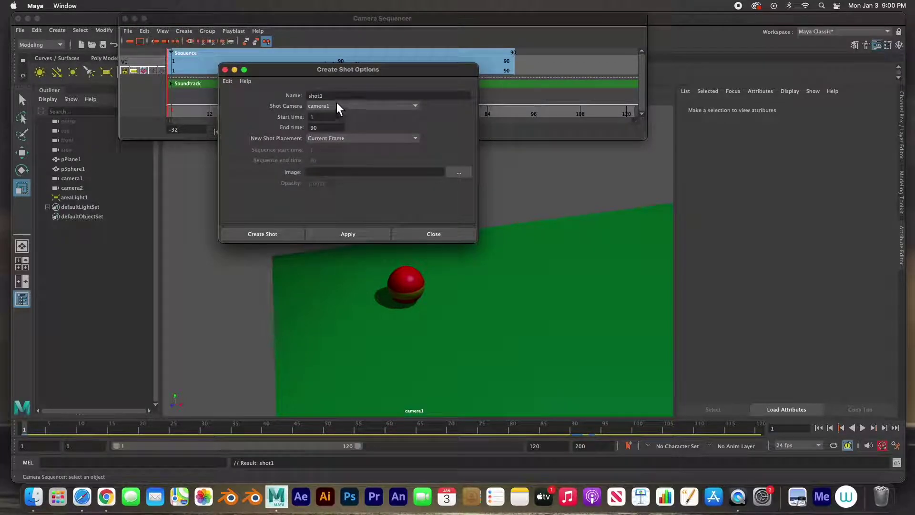
{"action": "left_click", "coordinate": [324, 97]}
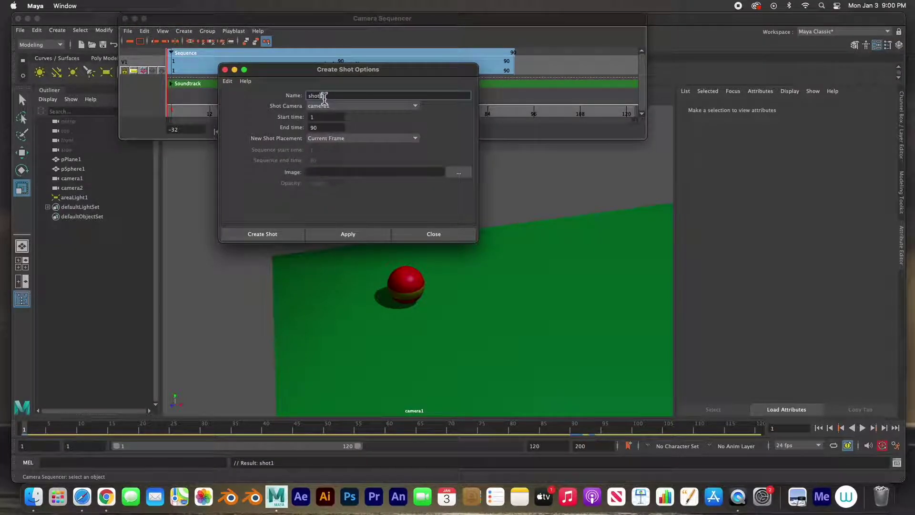
{"action": "left_click", "coordinate": [345, 108]}
{"action": "left_click", "coordinate": [340, 127]}
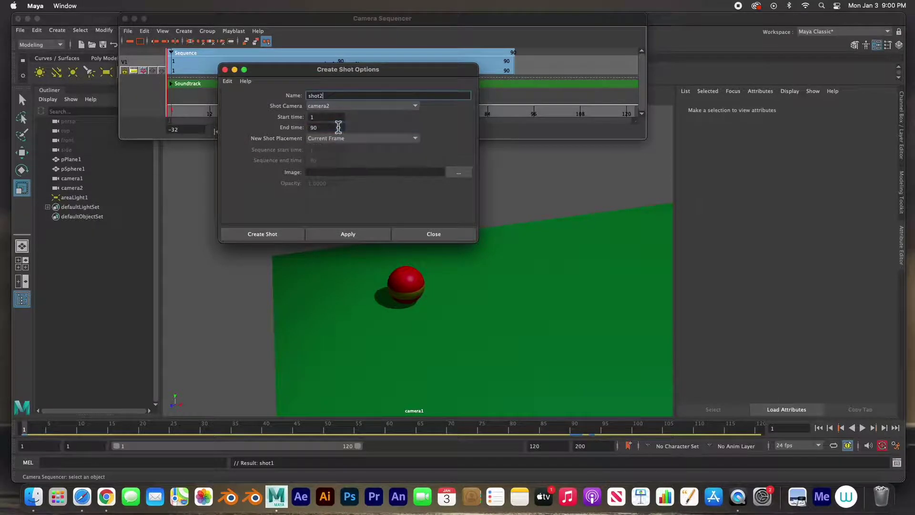
{"action": "left_click", "coordinate": [318, 118]}
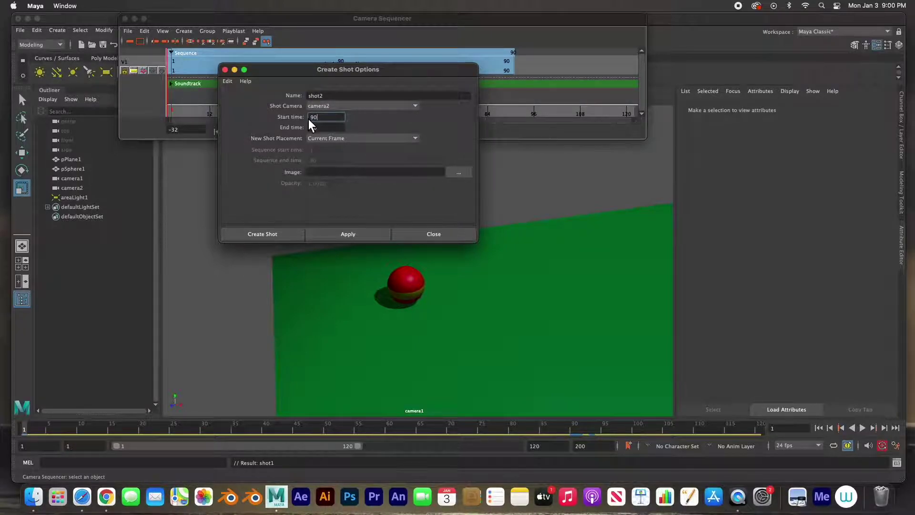
{"action": "key", "text": "Tab"}
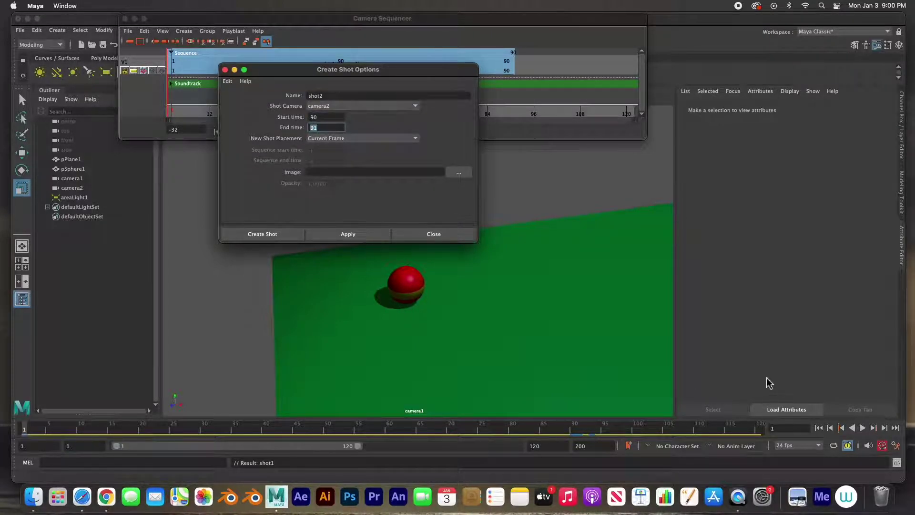
{"action": "type", "text": "120"}
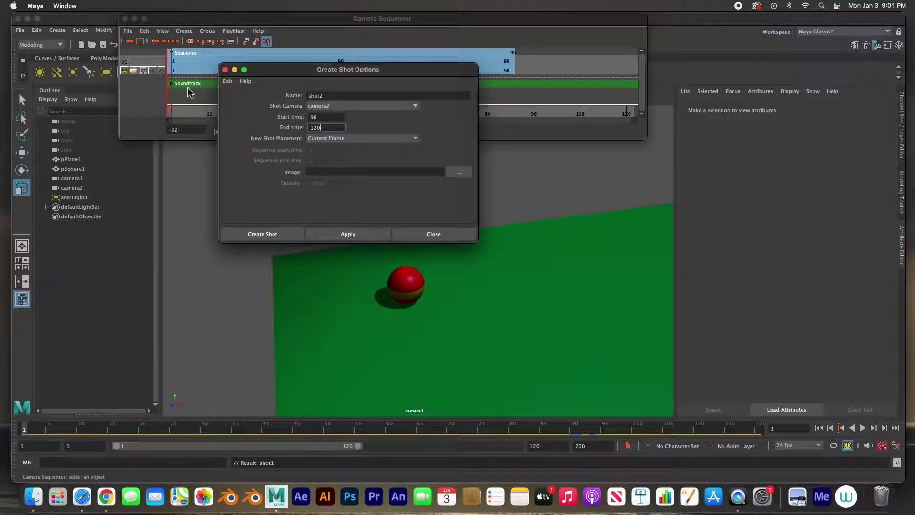
Set shot2's placement to After Current Shot, select shot1 in the sequence as the current shot, and create shot2.
{"action": "left_click", "coordinate": [333, 139]}
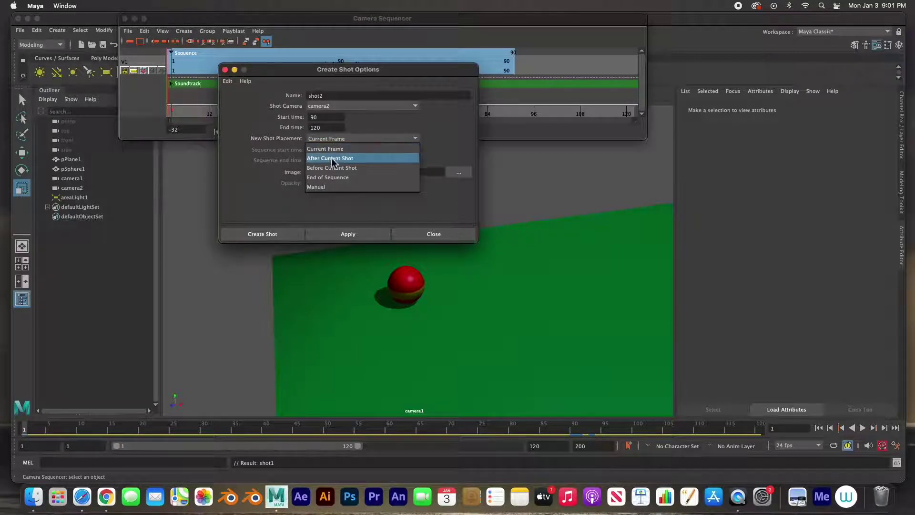
{"action": "left_click", "coordinate": [330, 159]}
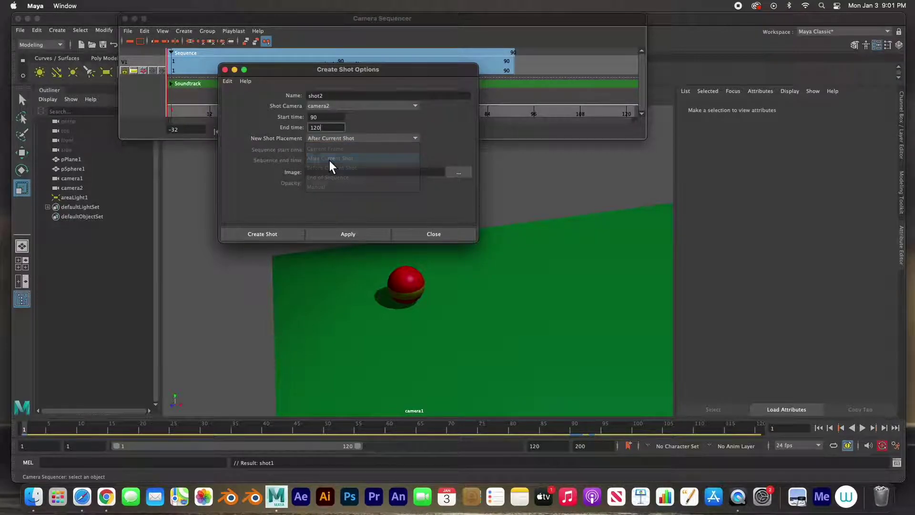
{"action": "left_click_drag", "start_coordinate": [301, 71], "coordinate": [284, 106]}
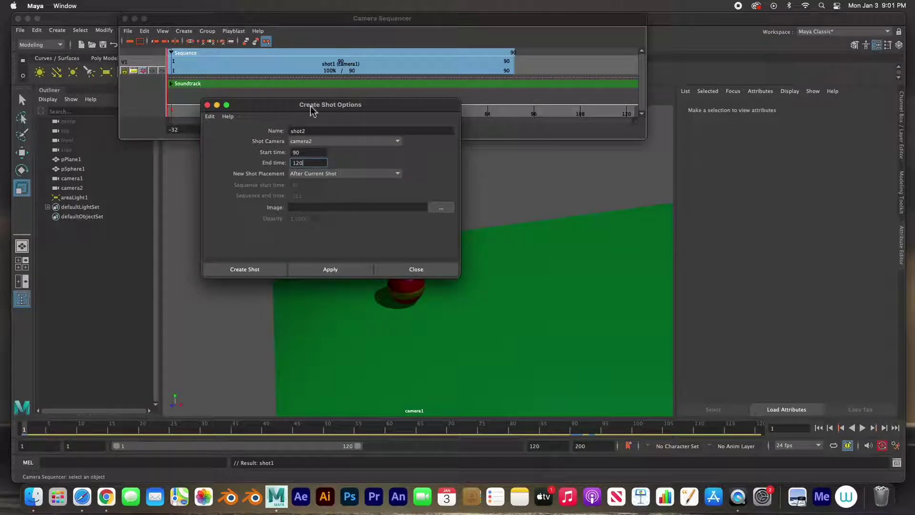
{"action": "left_click", "coordinate": [302, 71]}
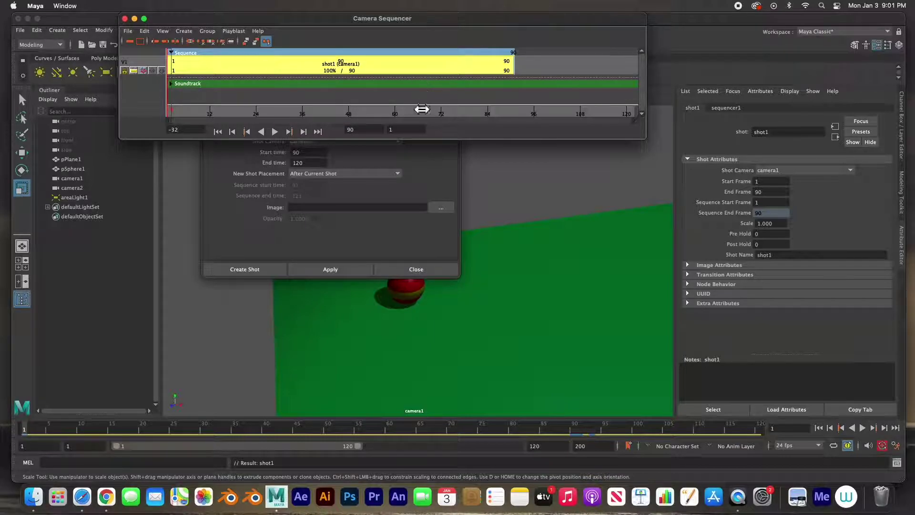
{"action": "left_click", "coordinate": [311, 181]}
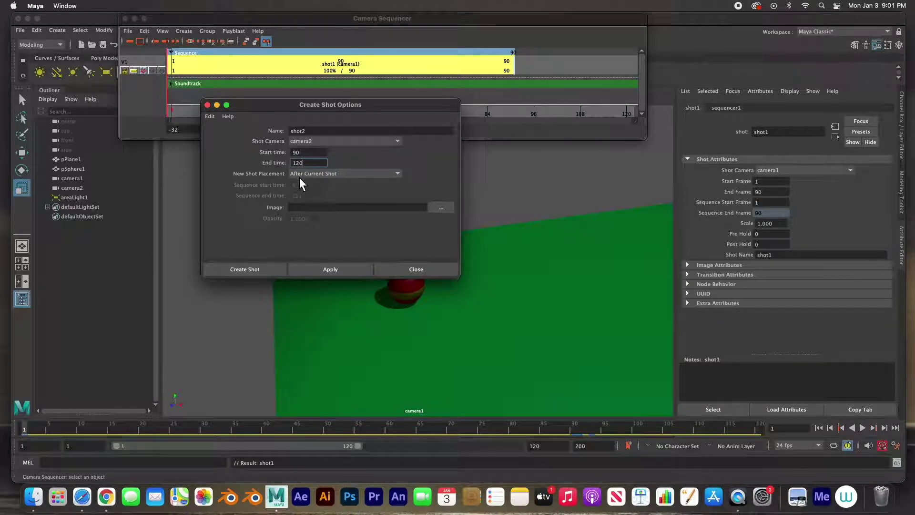
{"action": "left_click", "coordinate": [245, 270]}
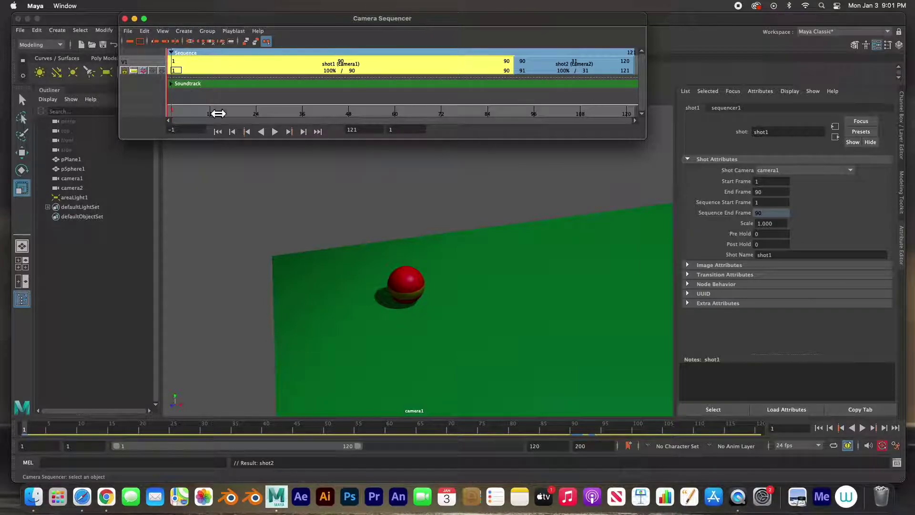
Play the camera sequence through both shots in the unobstructed scene view, then stop playback.
{"action": "left_click", "coordinate": [275, 132]}
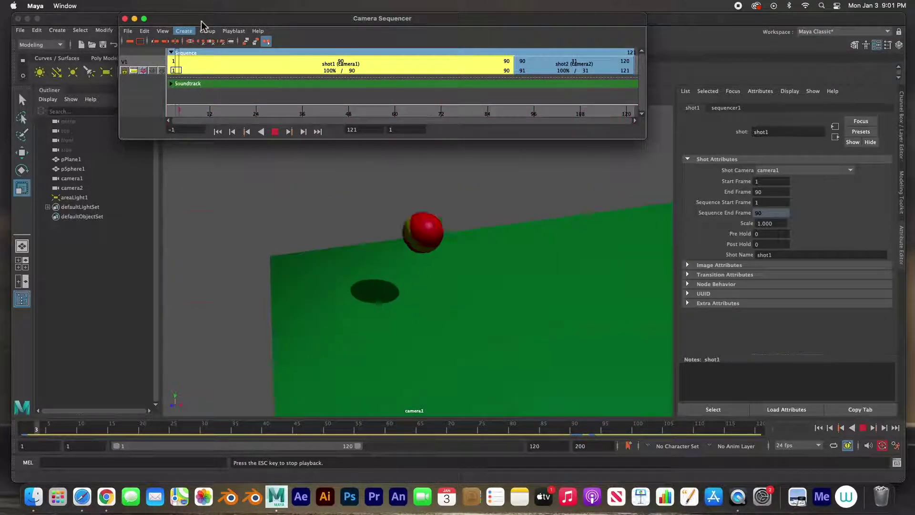
{"action": "left_click_drag", "start_coordinate": [202, 23], "coordinate": [225, 130]}
{"action": "left_click", "coordinate": [307, 230]}
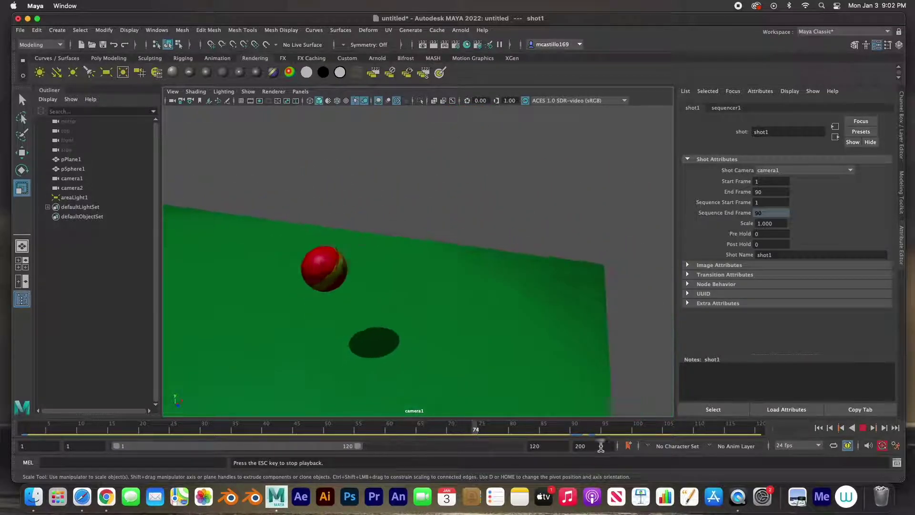
{"action": "left_click", "coordinate": [863, 428]}
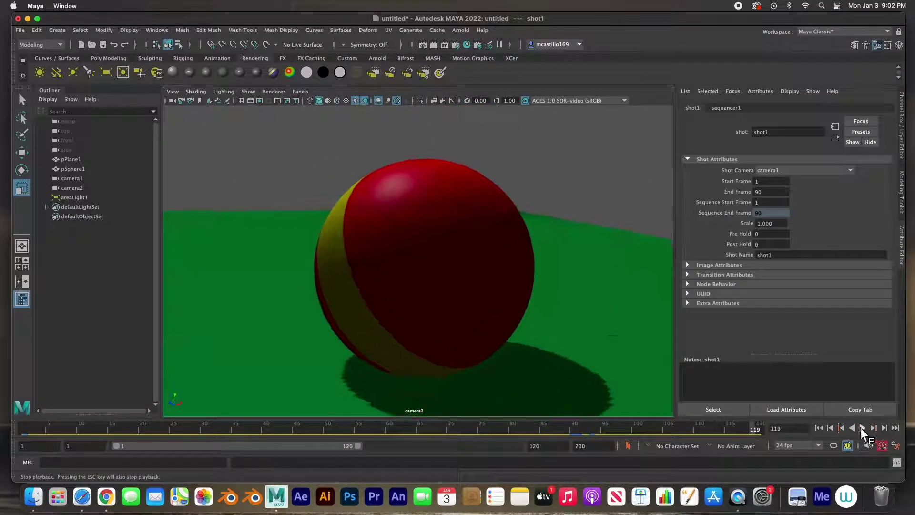
Preview the animation on the main time slider, return to frame 1, and deselect shot1.
{"action": "left_click_drag", "start_coordinate": [271, 428], "coordinate": [110, 431]}
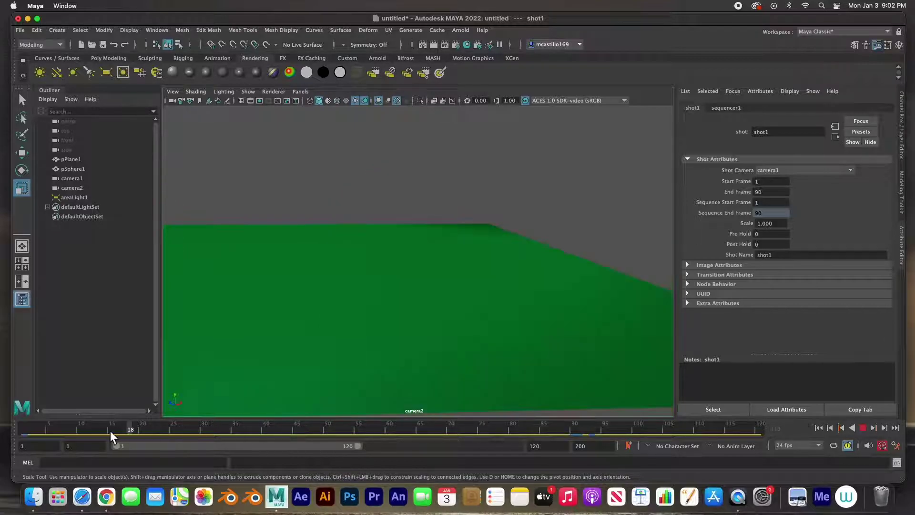
{"action": "key", "text": "Escape"}
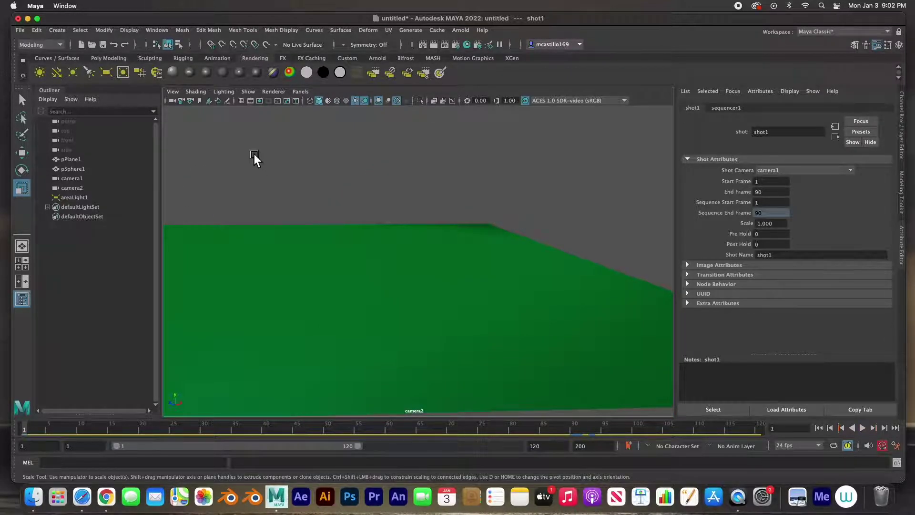
{"action": "left_click", "coordinate": [253, 152]}
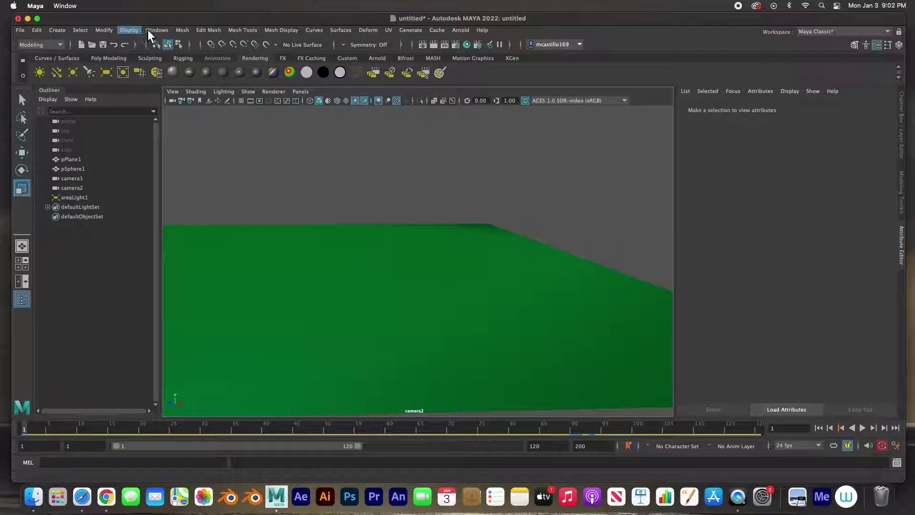
Switch to the Animation menu set and create a playblast of the time slider range with sequence time off.
{"action": "left_click", "coordinate": [55, 44]}
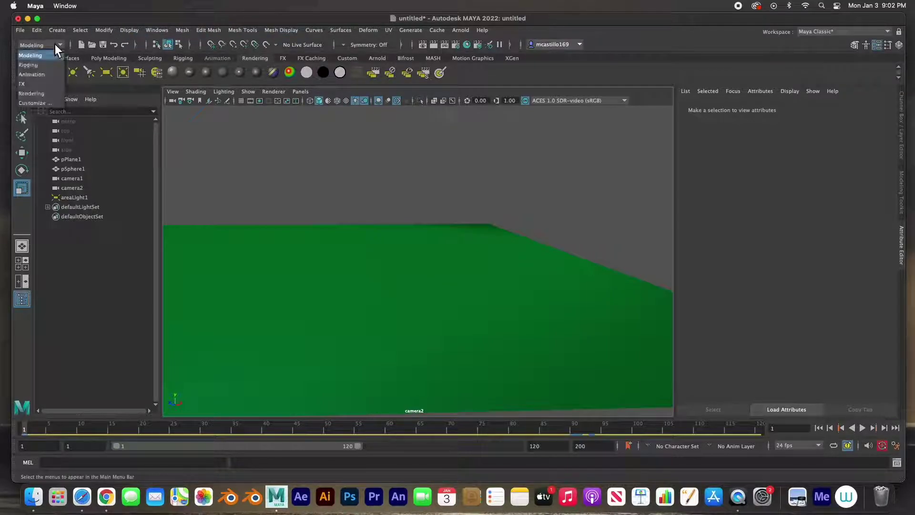
{"action": "left_click", "coordinate": [32, 93]}
{"action": "left_click", "coordinate": [61, 48]}
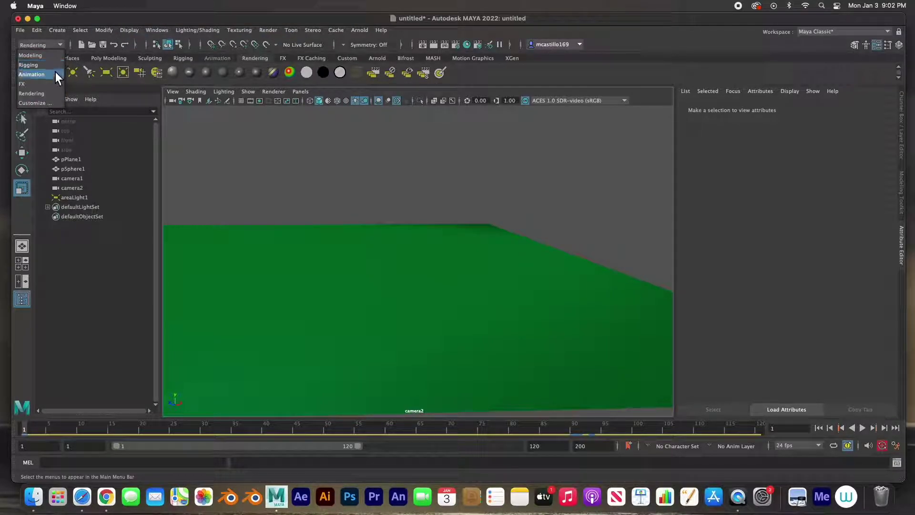
{"action": "left_click", "coordinate": [53, 74]}
{"action": "left_click", "coordinate": [203, 31]}
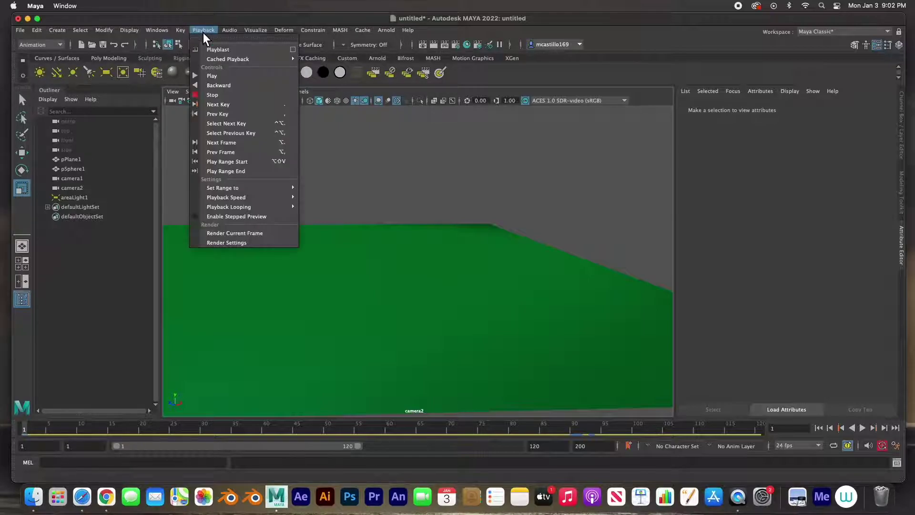
{"action": "left_click", "coordinate": [292, 50]}
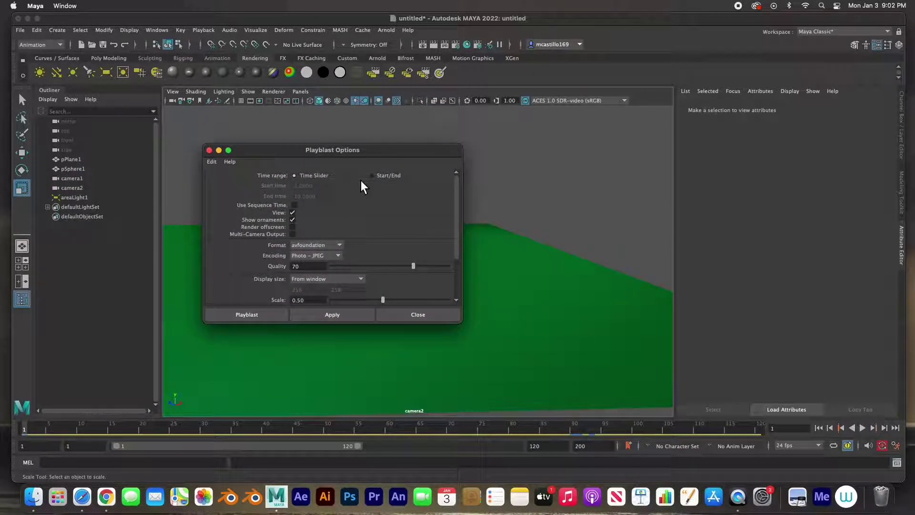
{"action": "left_click", "coordinate": [260, 317]}
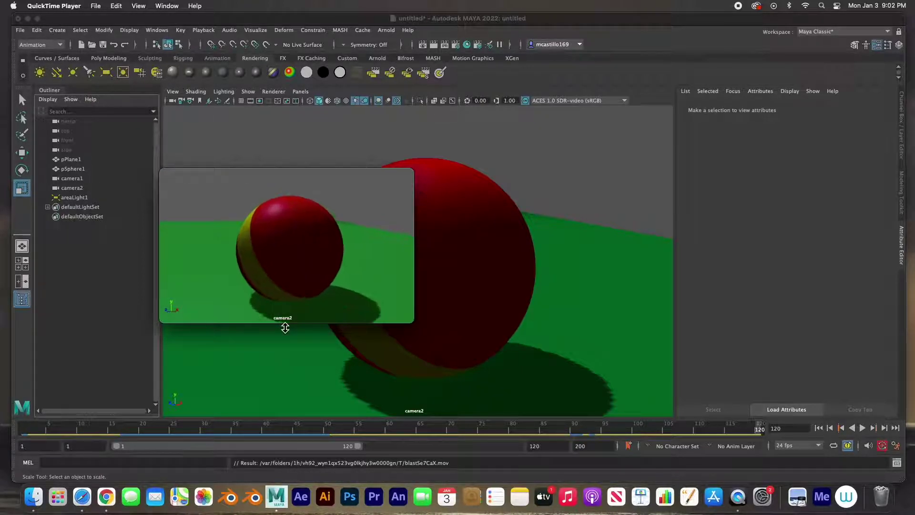
Play the playblast movie in QuickTime Player through to its end, then close it.
{"action": "mouse_move", "coordinate": [284, 321]}
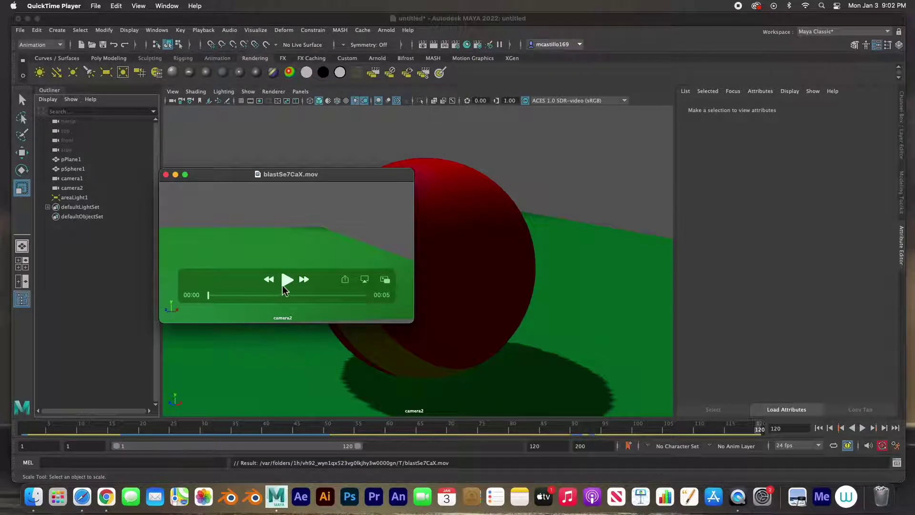
{"action": "left_click", "coordinate": [285, 282]}
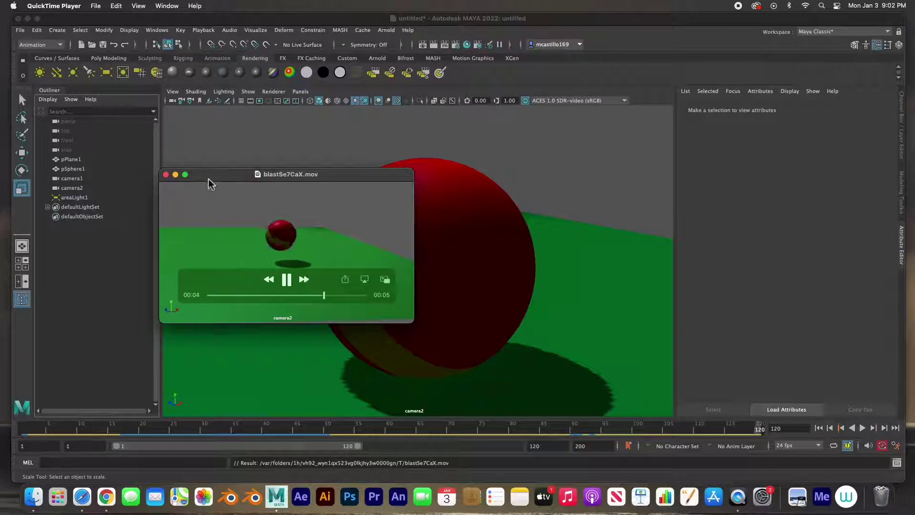
{"action": "mouse_move", "coordinate": [207, 174]}
{"action": "left_mouse_down"}
{"action": "mouse_move", "coordinate": [232, 176]}
{"action": "mouse_move", "coordinate": [212, 169]}
{"action": "left_mouse_up"}
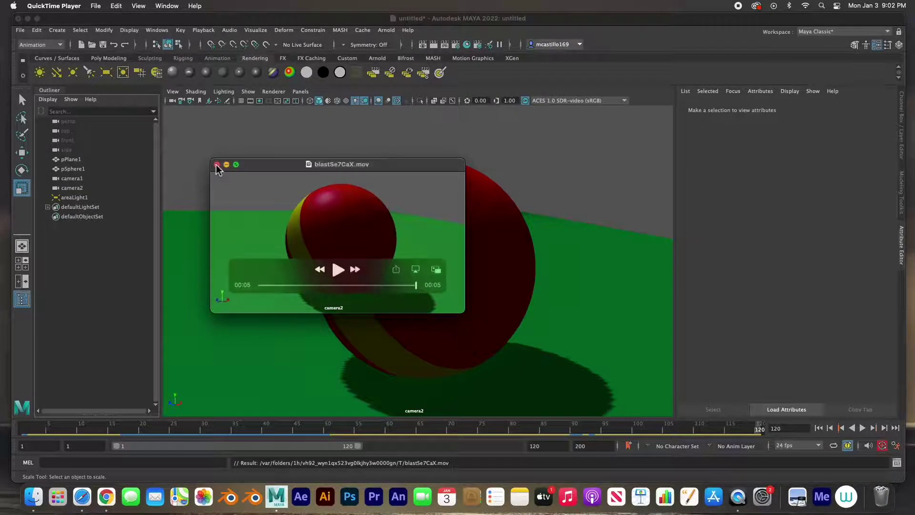
{"action": "left_click", "coordinate": [216, 163]}
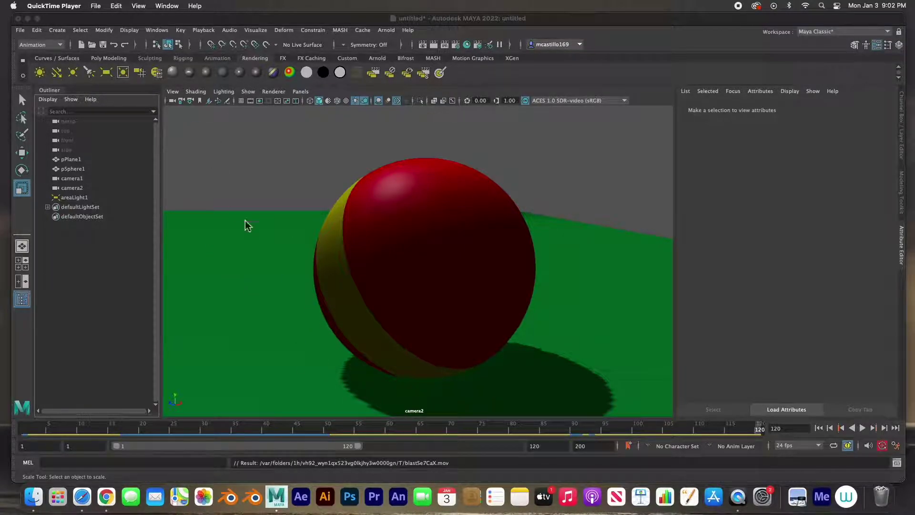
{"action": "left_click", "coordinate": [156, 30]}
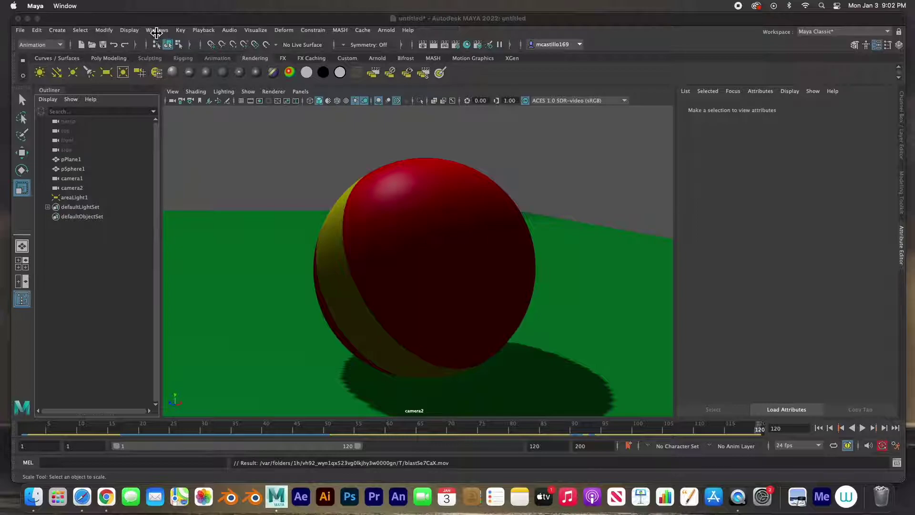
{"action": "mouse_move", "coordinate": [163, 103]}
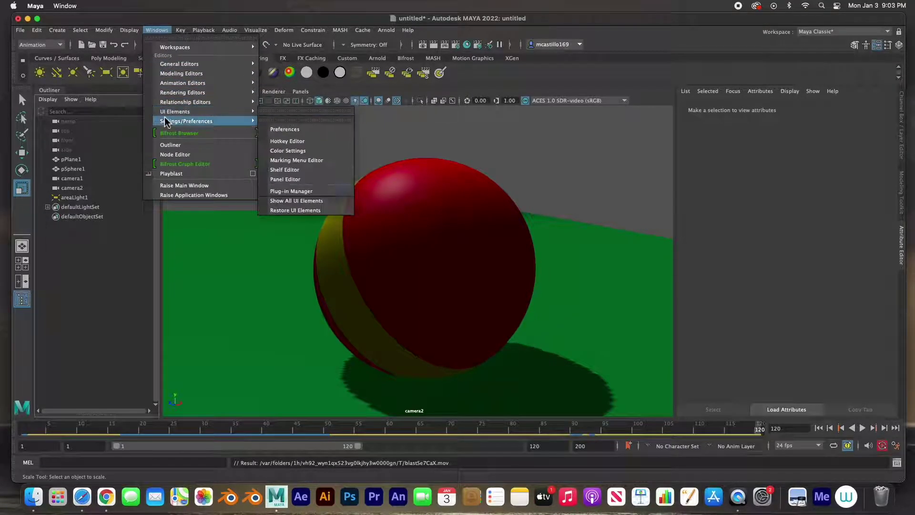
{"action": "left_click", "coordinate": [160, 30]}
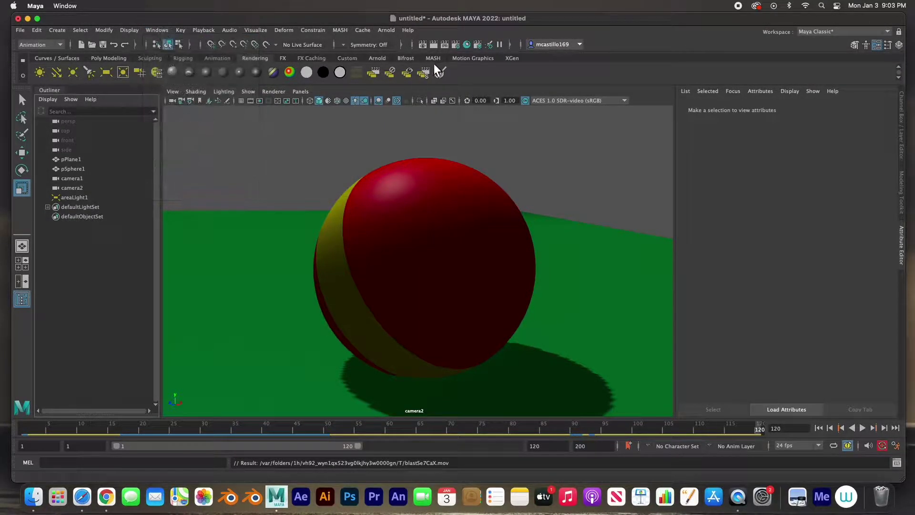
Open the Render Settings, check which cameras are offered as the renderable camera, and move the window off the ball.
{"action": "left_click", "coordinate": [457, 45]}
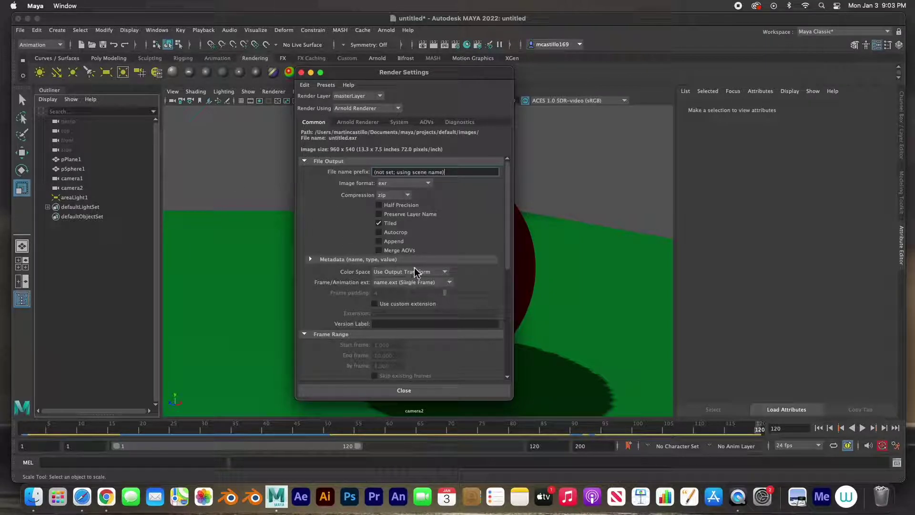
{"action": "scroll", "coordinate": [418, 271], "scroll_direction": "down", "scroll_amount": 3}
{"action": "scroll", "coordinate": [417, 273], "scroll_direction": "down", "scroll_amount": 3}
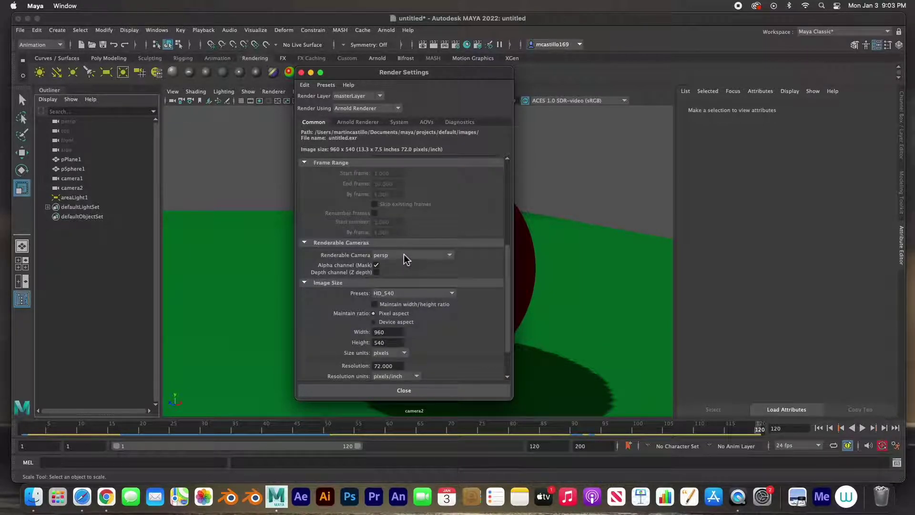
{"action": "left_click", "coordinate": [405, 256]}
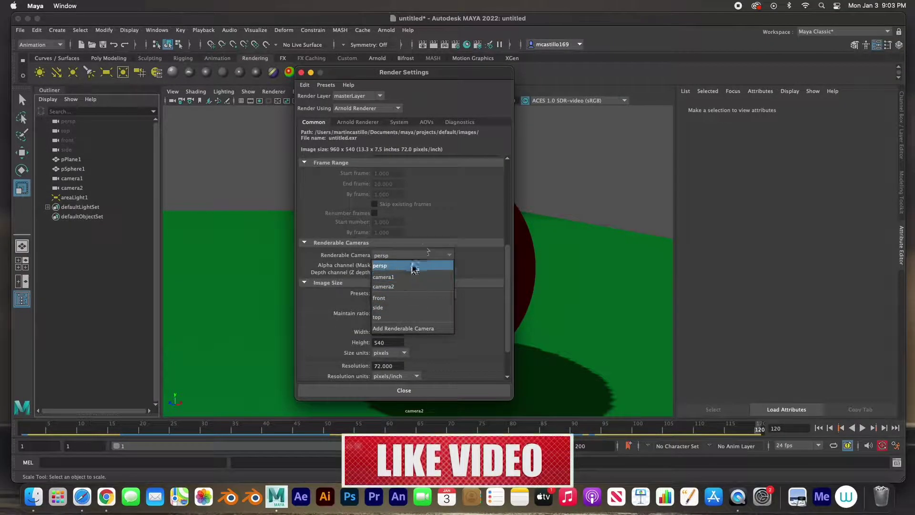
{"action": "left_click", "coordinate": [436, 200]}
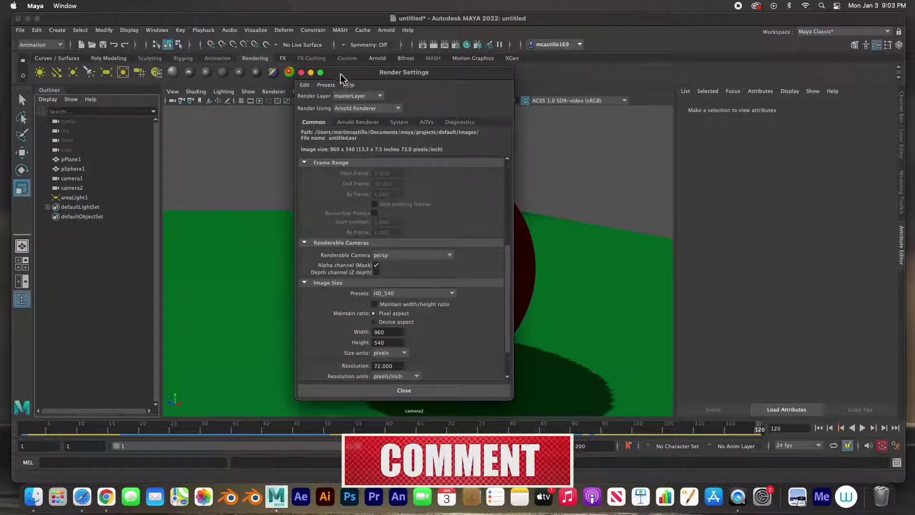
{"action": "left_click_drag", "start_coordinate": [341, 78], "coordinate": [543, 89]}
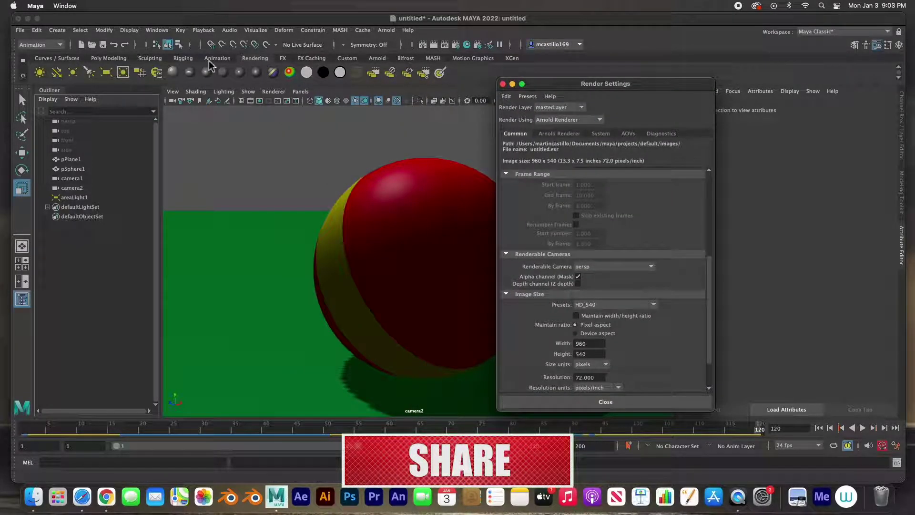
Reopen the Camera Sequencer and move the sequence's current time back to frame 1.
{"action": "left_click", "coordinate": [156, 30]}
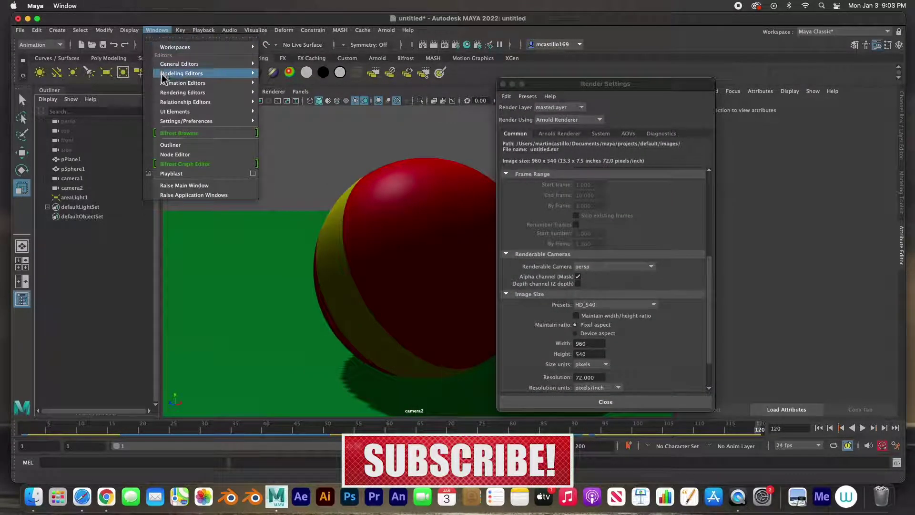
{"action": "mouse_move", "coordinate": [190, 83]}
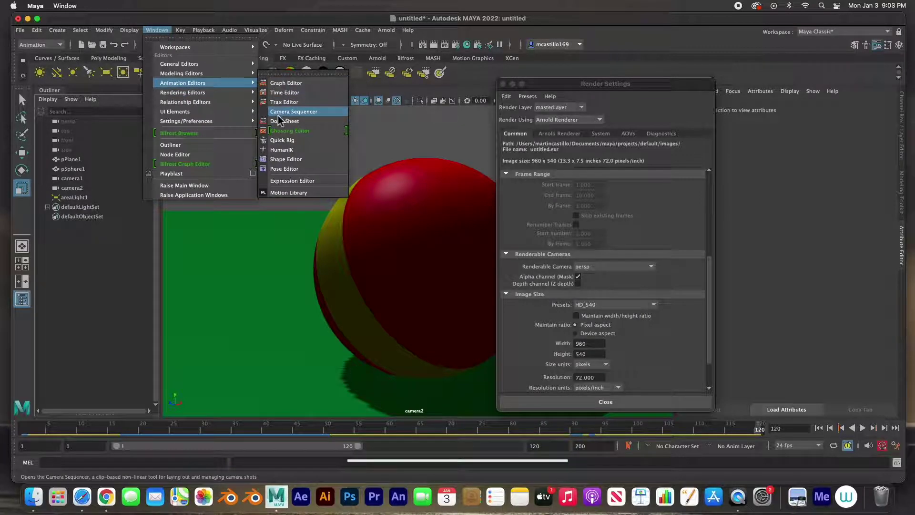
{"action": "left_click", "coordinate": [280, 114]}
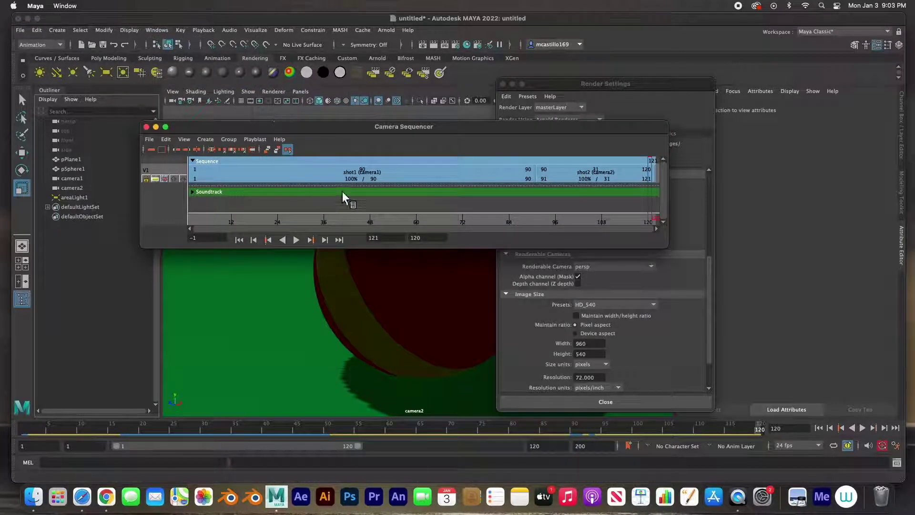
{"action": "left_click_drag", "start_coordinate": [377, 134], "coordinate": [331, 129]}
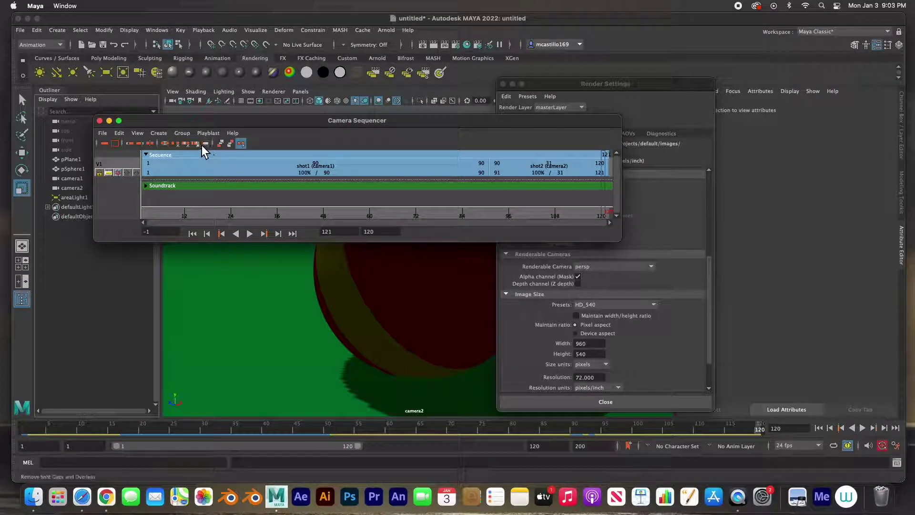
{"action": "mouse_move", "coordinate": [602, 216]}
{"action": "left_mouse_down"}
{"action": "mouse_move", "coordinate": [373, 206]}
{"action": "mouse_move", "coordinate": [144, 213]}
{"action": "left_mouse_up"}
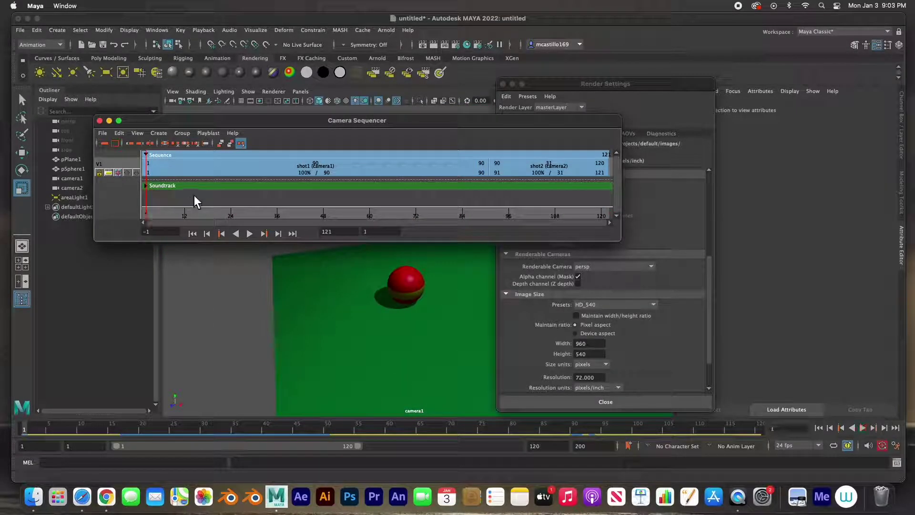
Create an ubercam from the two-shot sequence and close the Camera Sequencer.
{"action": "left_click", "coordinate": [159, 133]}
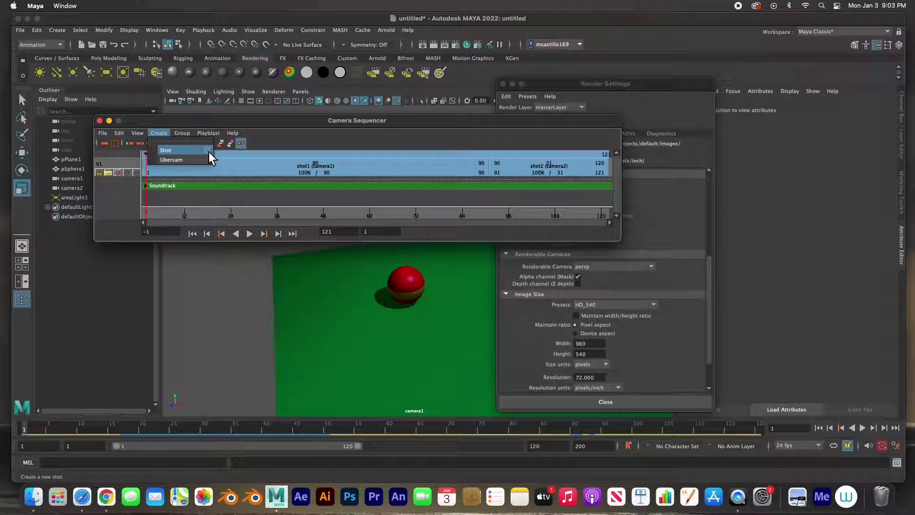
{"action": "left_click", "coordinate": [181, 162]}
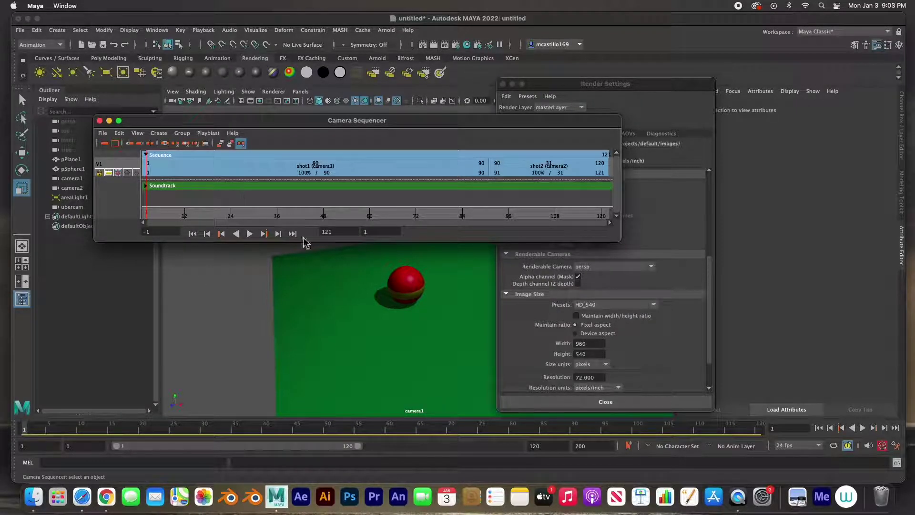
{"action": "left_click", "coordinate": [99, 121]}
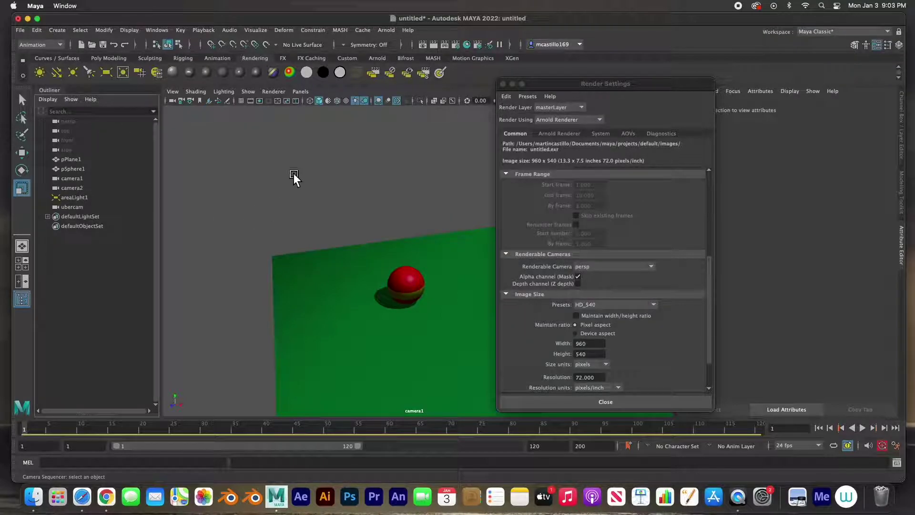
Set the renderer to Maya Hardware 2.0 and check the renderable camera choices for the ubercam.
{"action": "left_click", "coordinate": [574, 121]}
{"action": "left_click", "coordinate": [569, 139]}
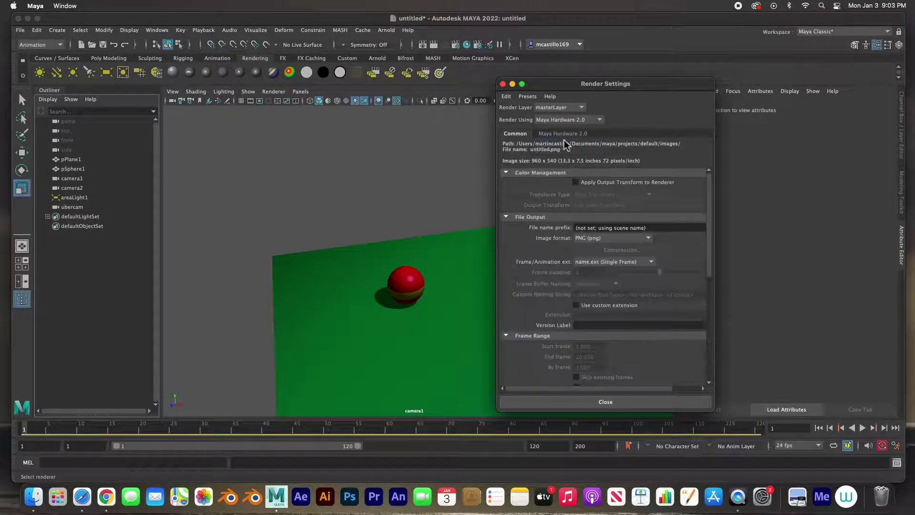
{"action": "scroll", "coordinate": [598, 253], "scroll_direction": "down", "scroll_amount": 10}
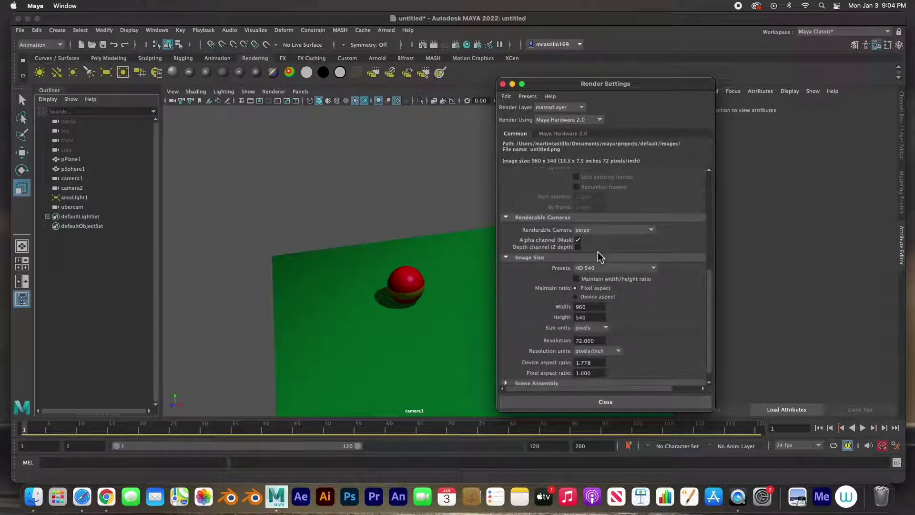
{"action": "left_click", "coordinate": [606, 232]}
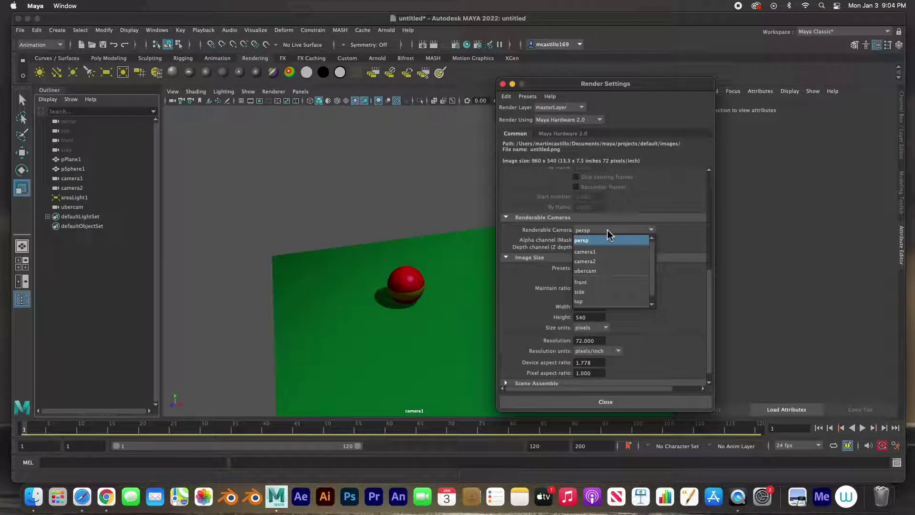
{"action": "left_click", "coordinate": [604, 270]}
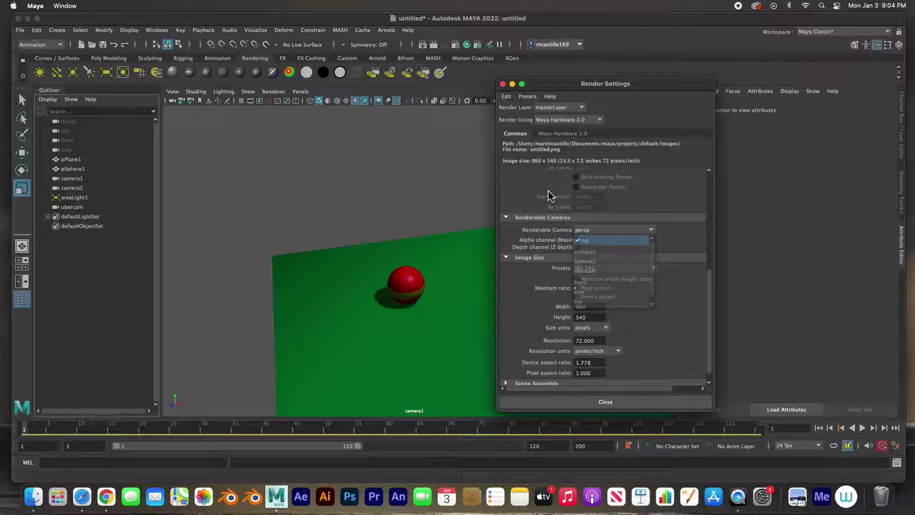
{"action": "scroll", "coordinate": [572, 196], "scroll_direction": "up", "scroll_amount": 8}
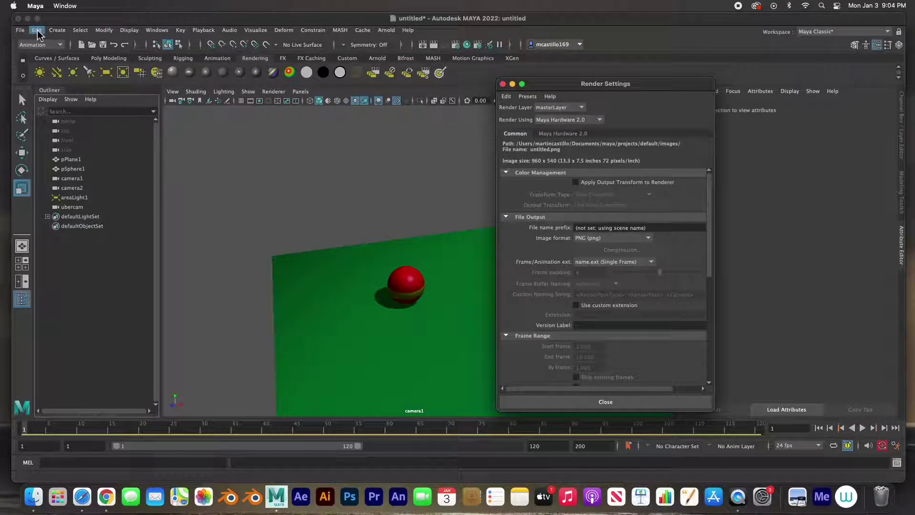
Save the scene in the default project's scenes folder as a Maya Binary file named Camera Seq.
{"action": "left_click", "coordinate": [20, 30]}
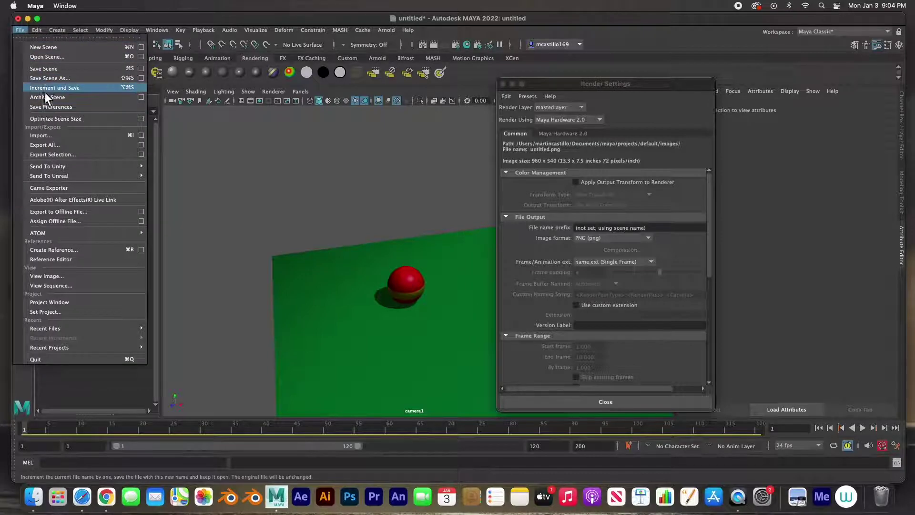
{"action": "left_click", "coordinate": [46, 80]}
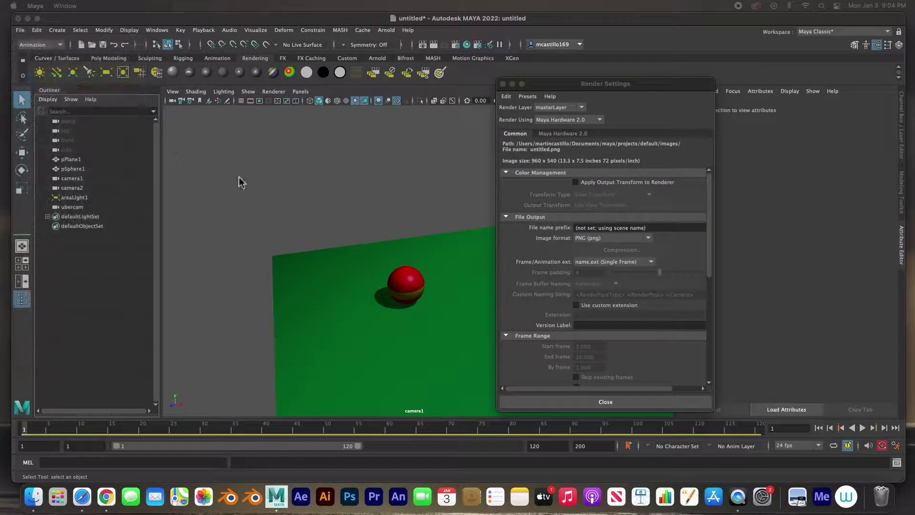
{"action": "type", "text": "Ca"}
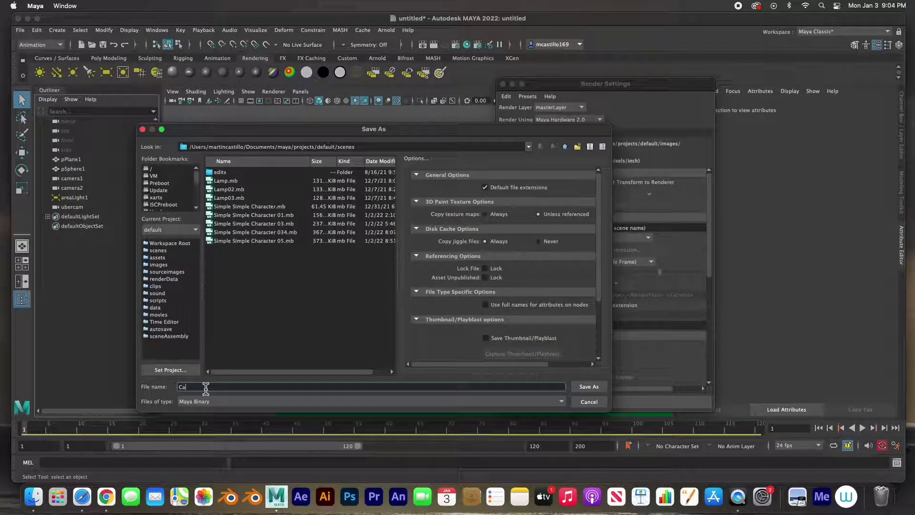
{"action": "type", "text": "mera Seq"}
{"action": "left_click", "coordinate": [588, 387]}
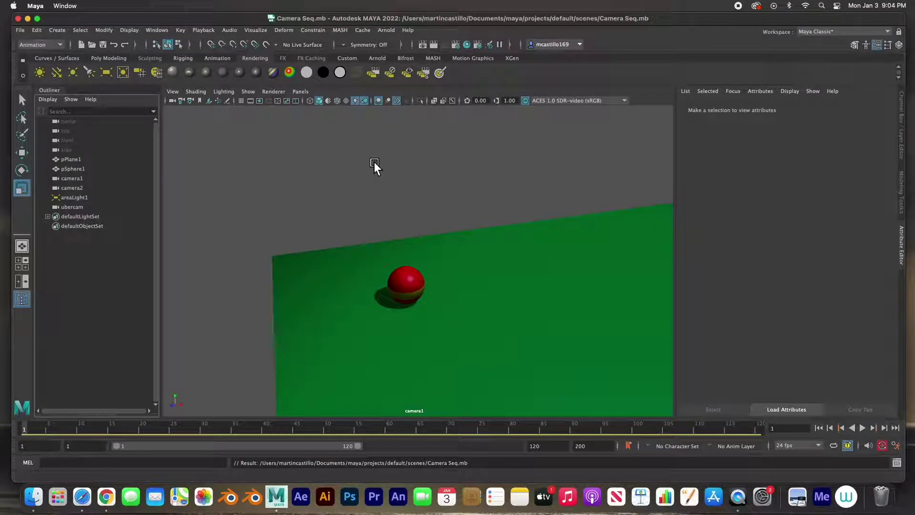
In the Render Settings, apply the output transform to the renderer and output JPEG images with name_#.ext frame naming.
{"action": "left_click", "coordinate": [455, 44]}
{"action": "left_click", "coordinate": [576, 182]}
{"action": "left_click", "coordinate": [613, 238]}
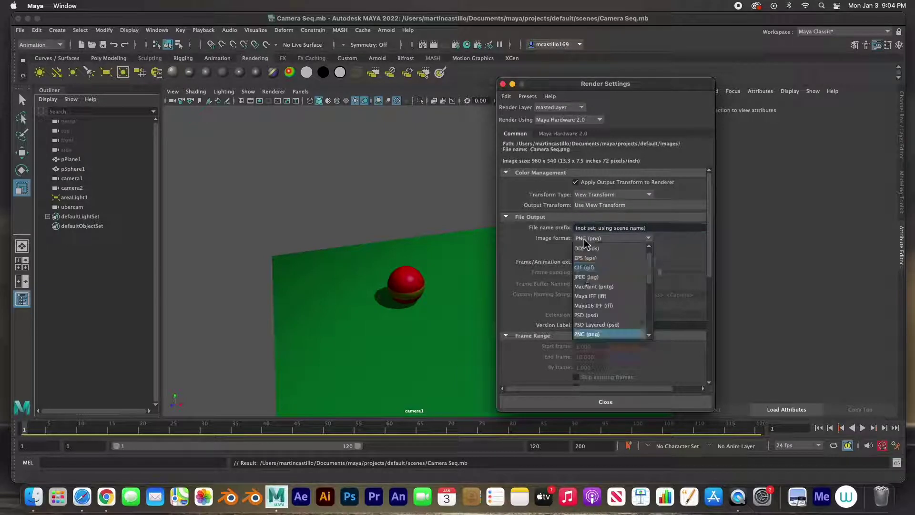
{"action": "left_click", "coordinate": [592, 263]}
{"action": "left_click", "coordinate": [593, 262]}
{"action": "left_click", "coordinate": [596, 329]}
Set the render frame range's end frame to 120.
{"action": "scroll", "coordinate": [534, 297], "scroll_direction": "down", "scroll_amount": 3}
{"action": "double_click", "coordinate": [590, 271]}
{"action": "type", "text": "120"}
{"action": "key", "text": "Return"}
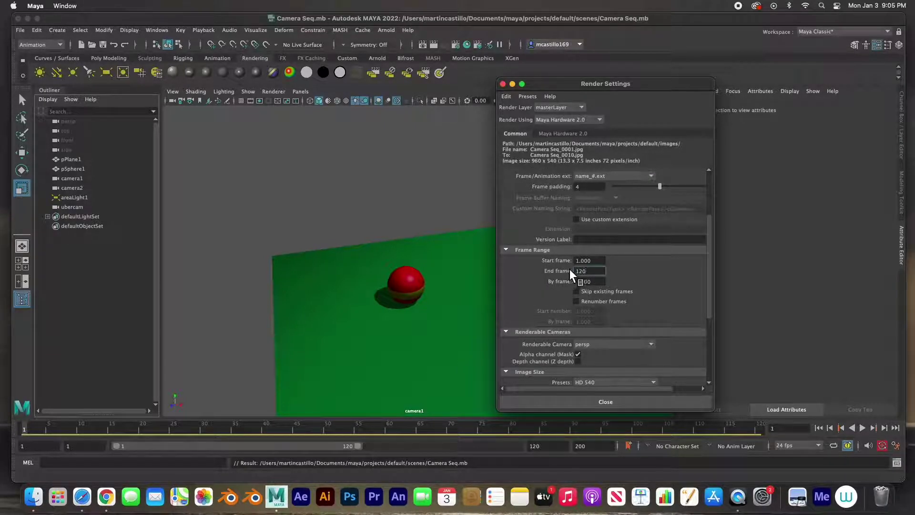
Make the ubercam the renderable camera, look over the image size settings, and close the Render Settings.
{"action": "scroll", "coordinate": [570, 286], "scroll_direction": "down", "scroll_amount": 3}
{"action": "left_click", "coordinate": [615, 259]}
{"action": "left_click", "coordinate": [600, 336]}
{"action": "scroll", "coordinate": [608, 309], "scroll_direction": "down", "scroll_amount": 2}
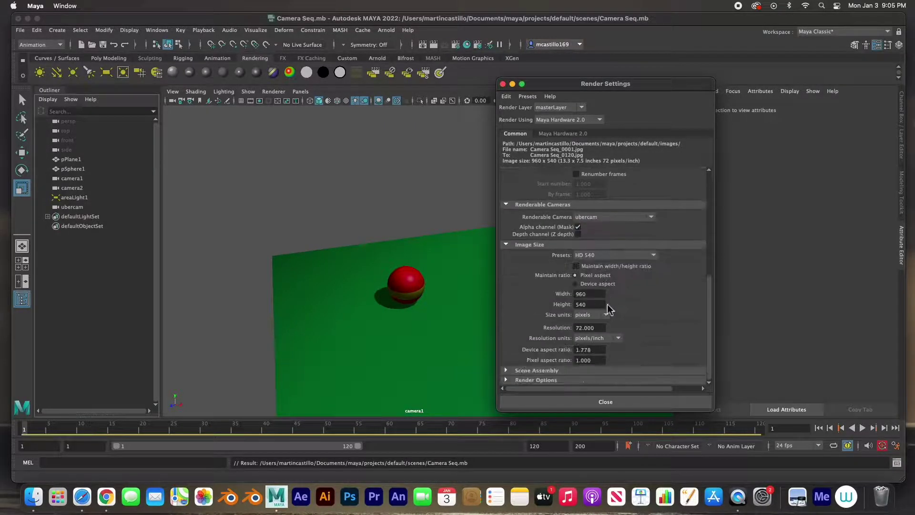
{"action": "scroll", "coordinate": [563, 176], "scroll_direction": "up", "scroll_amount": 5}
{"action": "left_click", "coordinate": [502, 83]}
Switch to the Rendering menu set and render the ubercam animation to image files.
{"action": "left_click", "coordinate": [41, 45]}
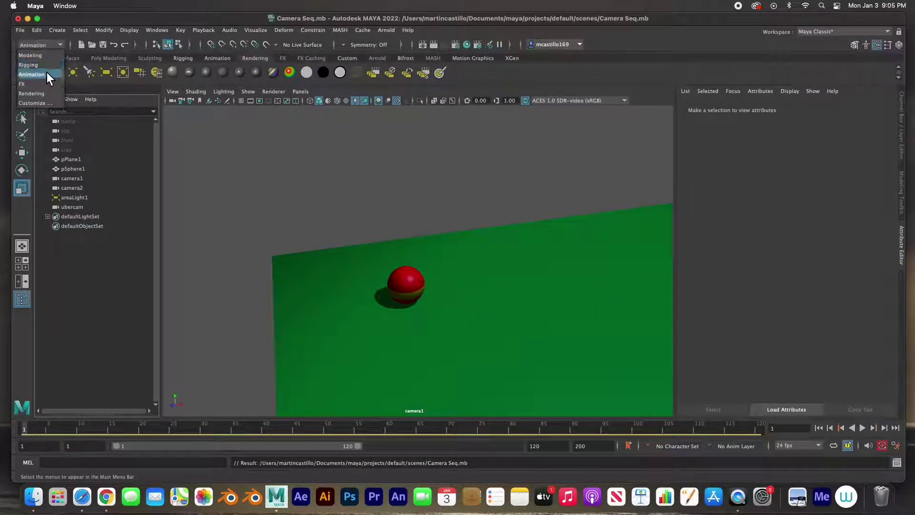
{"action": "left_click", "coordinate": [46, 73]}
{"action": "left_click", "coordinate": [268, 30]}
{"action": "left_click", "coordinate": [286, 175]}
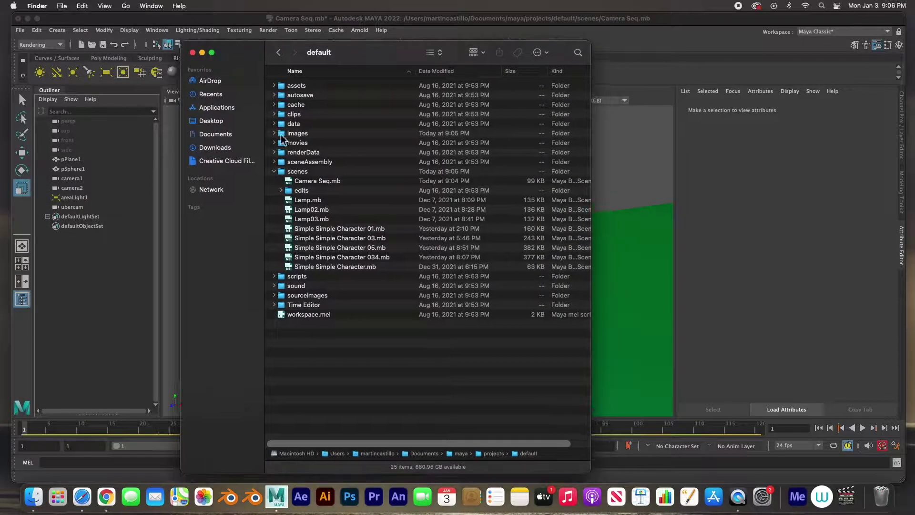
In Finder, expand the project's images folder and preview the first rendered frame, Camera Seq_0001.jpg.
{"action": "left_click", "coordinate": [282, 141]}
{"action": "scroll", "coordinate": [362, 219], "scroll_direction": "down", "scroll_amount": 10}
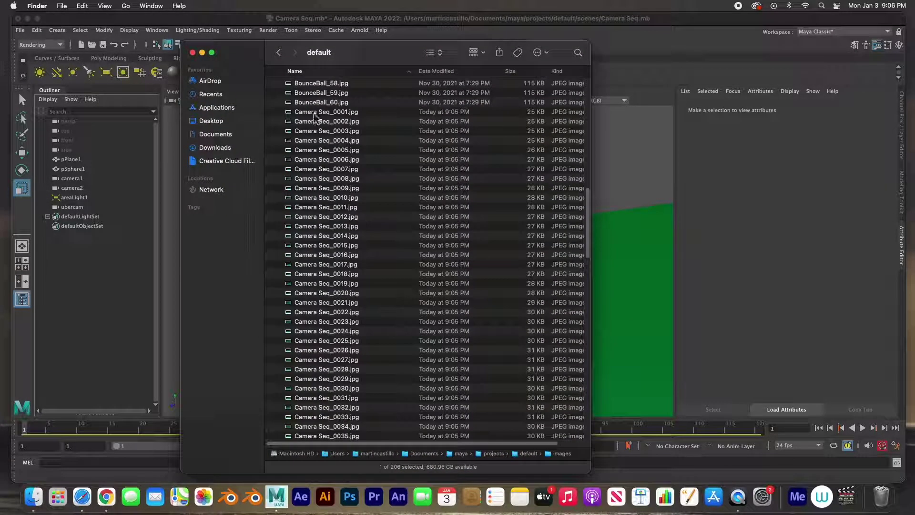
{"action": "scroll", "coordinate": [315, 117], "scroll_direction": "down", "scroll_amount": 1}
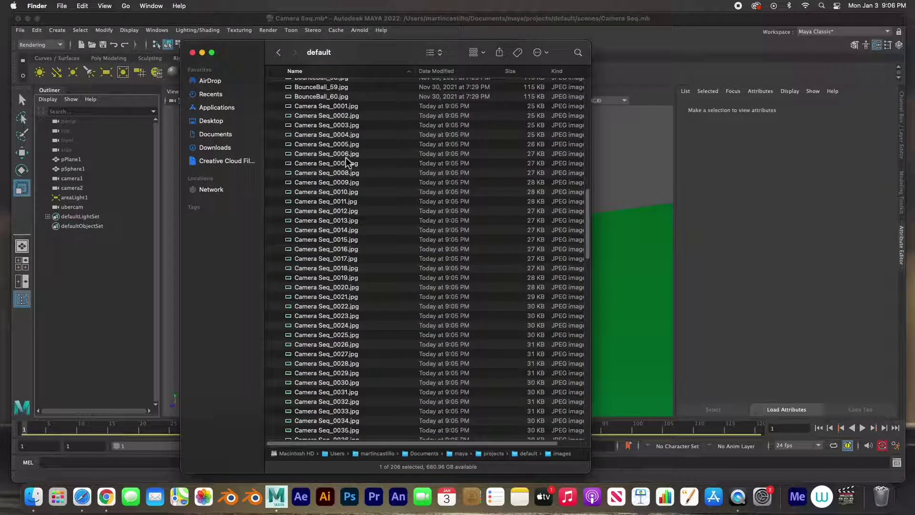
{"action": "left_click", "coordinate": [324, 106]}
{"action": "key", "text": "space"}
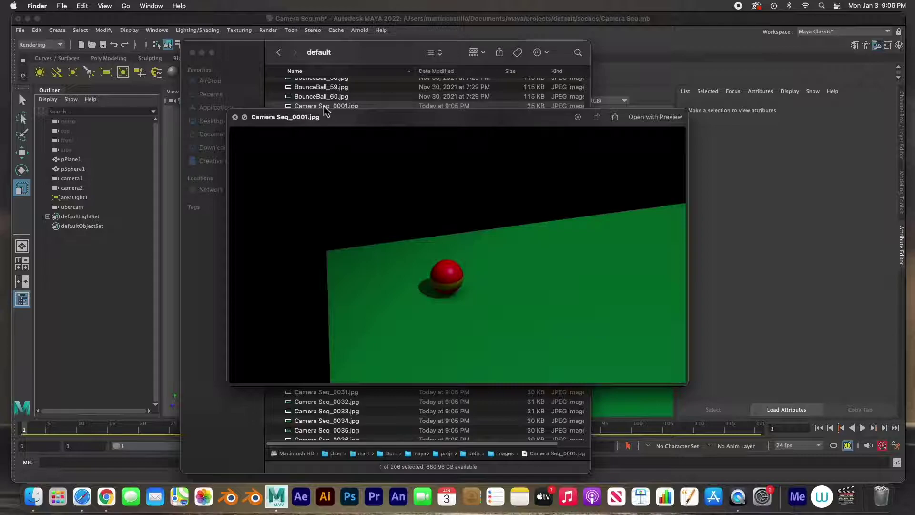
Step through the rendered frames in the preview up to Camera Seq_0093.jpg to examine the first camera's shot and the cut.
{"action": "key", "text": "Down"}
{"action": "key", "text": "Down"}
{"action": "key", "text": "Down"}
{"action": "key", "text": "Down"}
{"action": "key", "text": "Down"}
{"action": "key", "text": "Down"}
{"action": "key", "text": "Down"}
{"action": "key", "text": "Down"}
{"action": "key", "text": "Down"}
{"action": "key", "text": "Down"}
{"action": "key", "text": "Down"}
{"action": "key", "text": "Down"}
{"action": "key", "text": "Down"}
{"action": "key", "text": "Down"}
{"action": "key", "text": "Down"}
{"action": "key", "text": "Down"}
{"action": "key", "text": "Down"}
{"action": "key", "text": "Down"}
{"action": "key", "text": "Down"}
{"action": "key", "text": "Down"}
{"action": "key", "text": "Down"}
{"action": "key", "text": "Down"}
{"action": "key", "text": "Down"}
{"action": "key", "text": "Down"}
{"action": "key", "text": "Down"}
{"action": "key", "text": "Down"}
{"action": "key", "text": "Down"}
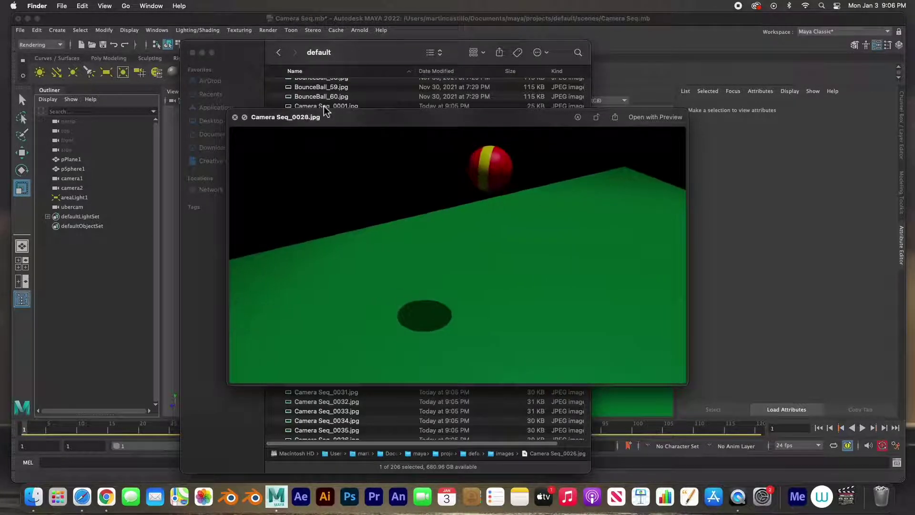
{"action": "key", "text": "Down"}
{"action": "key", "text": "Down"}
{"action": "key", "text": "Down"}
{"action": "key", "text": "Down"}
{"action": "key", "text": "Down"}
{"action": "key", "text": "Down"}
{"action": "key", "text": "Down"}
{"action": "key", "text": "Down"}
{"action": "key", "text": "Down"}
{"action": "key", "text": "Down"}
{"action": "key", "text": "Down"}
{"action": "key", "text": "Down"}
{"action": "key", "text": "Down"}
{"action": "key", "text": "Down"}
{"action": "key", "text": "Down"}
{"action": "key", "text": "Down"}
{"action": "key", "text": "Down"}
{"action": "key", "text": "Down"}
{"action": "key", "text": "Down"}
{"action": "key", "text": "Down"}
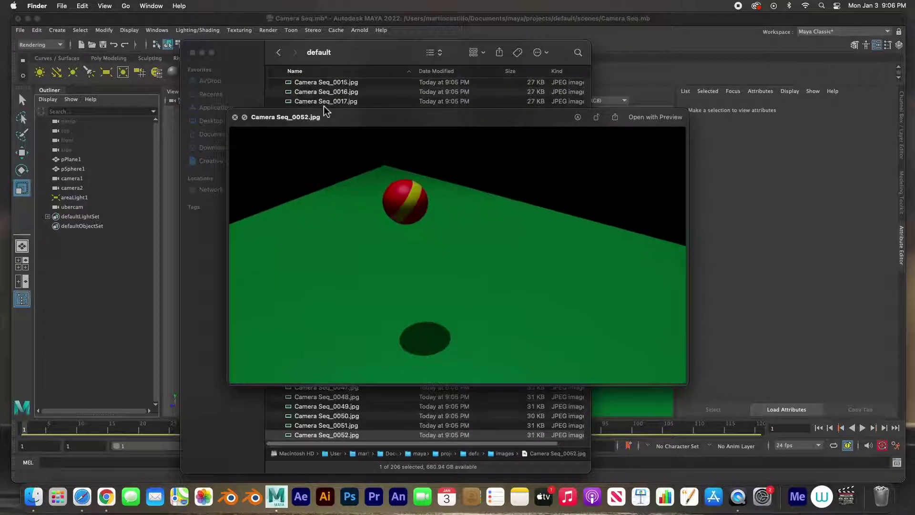
{"action": "key", "text": "Down"}
{"action": "key", "text": "Down"}
{"action": "key", "text": "Down"}
{"action": "key", "text": "Down"}
{"action": "key", "text": "Down"}
{"action": "key", "text": "Down"}
{"action": "key", "text": "Down"}
{"action": "key", "text": "Down"}
{"action": "key", "text": "Down"}
{"action": "key", "text": "Down"}
{"action": "key", "text": "Down"}
{"action": "key", "text": "Down"}
{"action": "key", "text": "Down"}
{"action": "key", "text": "Down"}
{"action": "key", "text": "Down"}
{"action": "key", "text": "Down"}
{"action": "key", "text": "Down"}
{"action": "key", "text": "Down"}
{"action": "key", "text": "Down"}
{"action": "key", "text": "Down"}
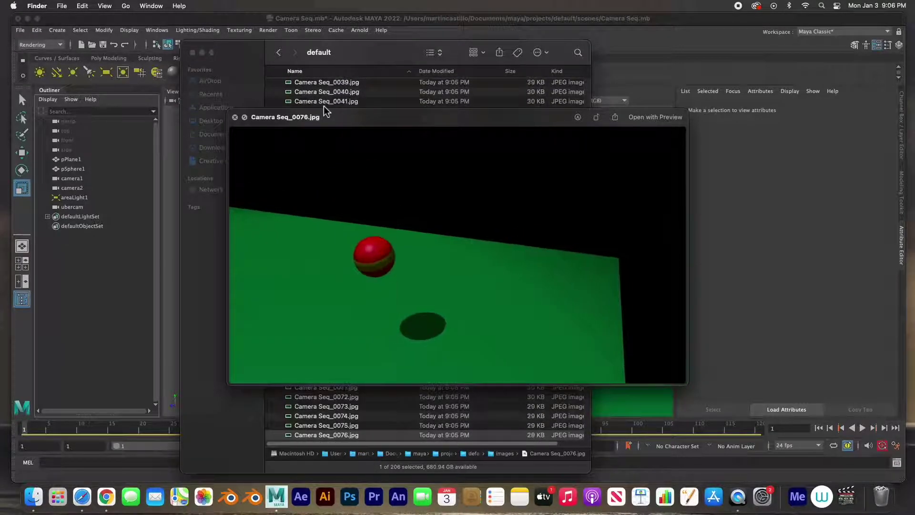
{"action": "key", "text": "Down"}
{"action": "key", "text": "Down"}
{"action": "key", "text": "Down"}
{"action": "key", "text": "Down"}
{"action": "key", "text": "Down"}
{"action": "key", "text": "Down"}
{"action": "key", "text": "Down"}
{"action": "key", "text": "Down"}
{"action": "key", "text": "Down"}
{"action": "key", "text": "Down"}
{"action": "key", "text": "Down"}
{"action": "key", "text": "Down"}
{"action": "key", "text": "Down"}
{"action": "key", "text": "Down"}
{"action": "key", "text": "Down"}
{"action": "key", "text": "Down"}
{"action": "key", "text": "Down"}
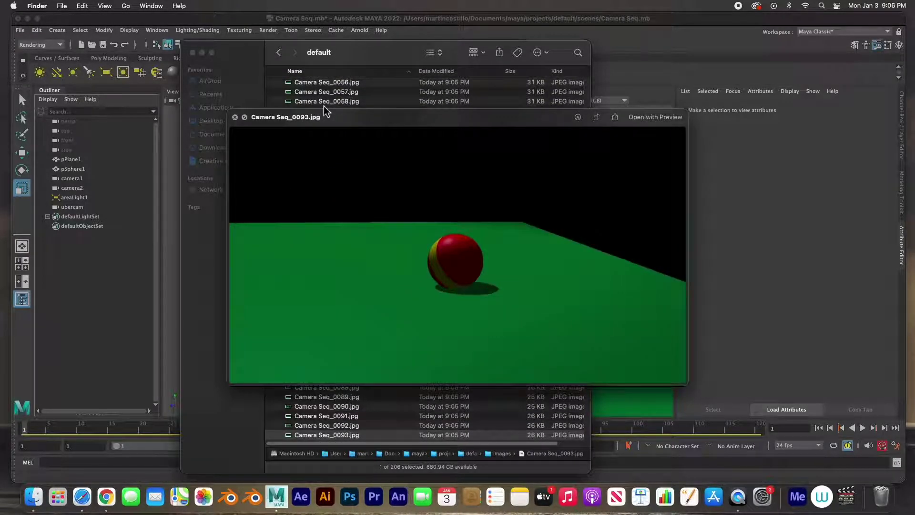
Step back and forth around Camera Seq_0091.jpg to check the switch to the second camera.
{"action": "key", "text": "Up"}
{"action": "key", "text": "Up"}
{"action": "key", "text": "Up"}
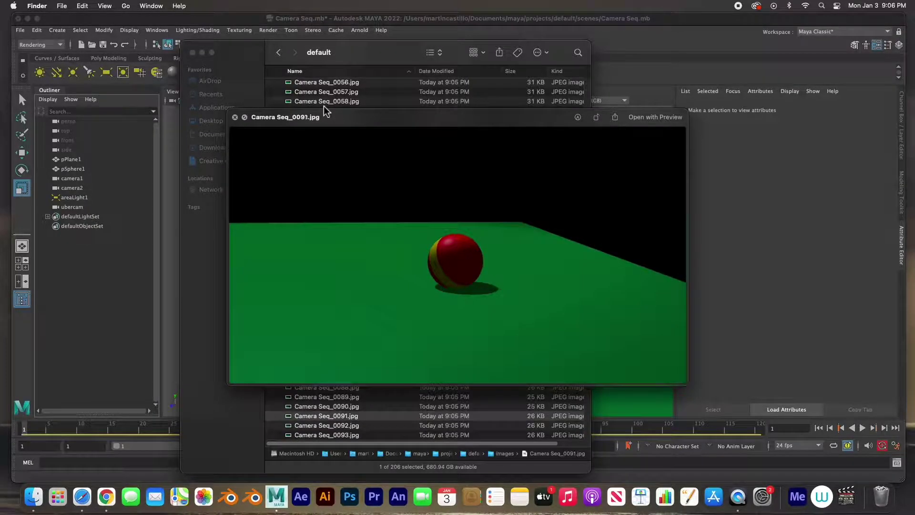
{"action": "key", "text": "Down"}
{"action": "key", "text": "Down"}
{"action": "key", "text": "Down"}
{"action": "key", "text": "Down"}
{"action": "key", "text": "Down"}
{"action": "key", "text": "Down"}
{"action": "key", "text": "Down"}
{"action": "key", "text": "Down"}
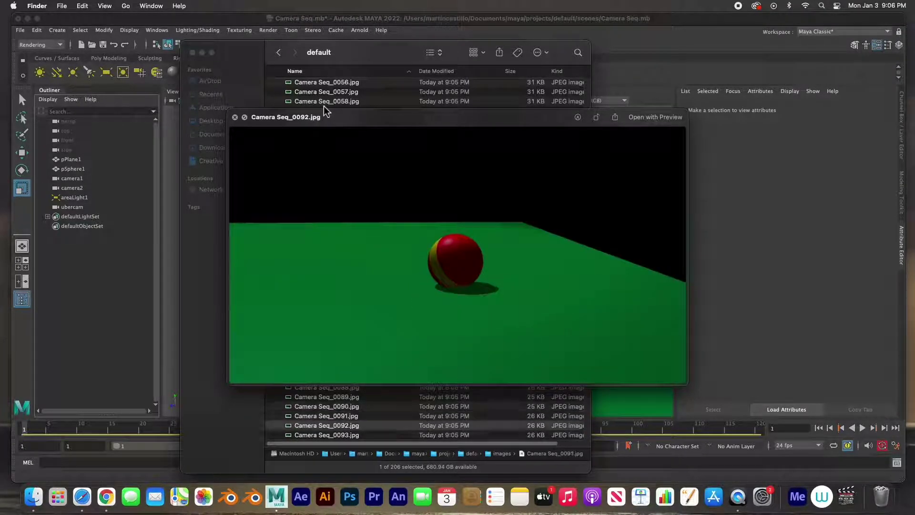
Step forward through the second camera's frames to Camera Seq_0110.jpg and close the preview.
{"action": "key", "text": "Down"}
{"action": "key", "text": "Down"}
{"action": "key", "text": "Down"}
{"action": "key", "text": "Down"}
{"action": "key", "text": "Down"}
{"action": "key", "text": "Down"}
{"action": "key", "text": "Down"}
{"action": "key", "text": "Down"}
{"action": "key", "text": "Down"}
{"action": "key", "text": "Down"}
{"action": "key", "text": "Down"}
{"action": "key", "text": "Down"}
{"action": "key", "text": "Down"}
{"action": "key", "text": "Down"}
{"action": "key", "text": "Down"}
{"action": "key", "text": "Down"}
{"action": "key", "text": "Down"}
{"action": "key", "text": "Down"}
{"action": "key", "text": "Down"}
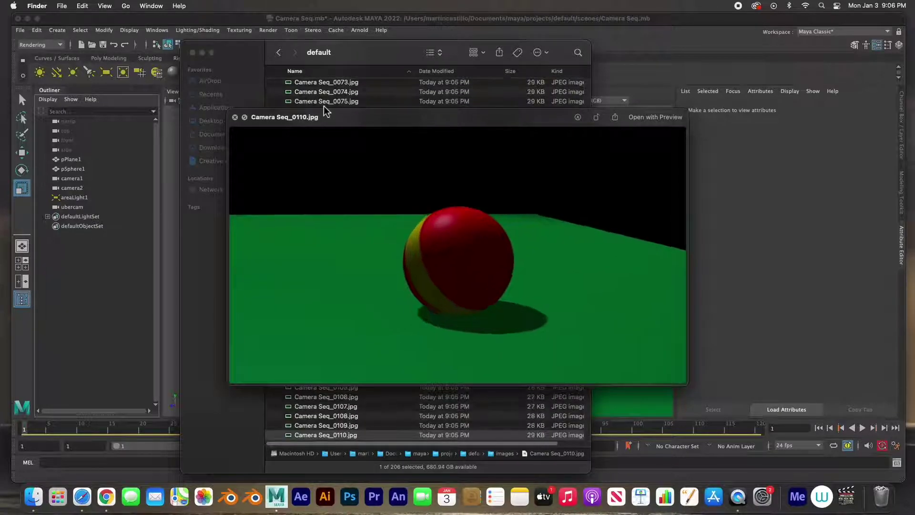
{"action": "key", "text": "space"}
Look over the numbered Camera Seq image files in the images folder and close the Finder window.
{"action": "scroll", "coordinate": [313, 308], "scroll_direction": "up", "scroll_amount": 15}
{"action": "scroll", "coordinate": [313, 309], "scroll_direction": "down", "scroll_amount": 3}
{"action": "scroll", "coordinate": [314, 309], "scroll_direction": "up", "scroll_amount": 2}
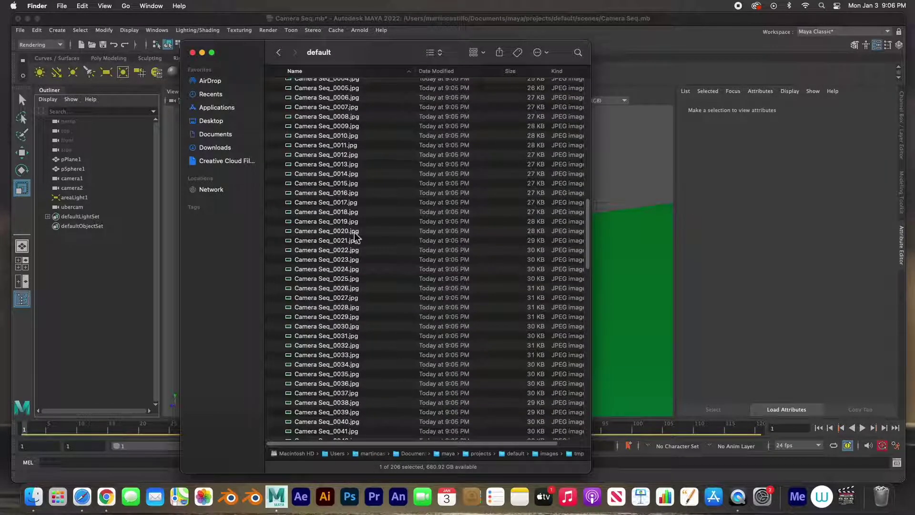
{"action": "left_click_drag", "start_coordinate": [270, 186], "coordinate": [271, 270]}
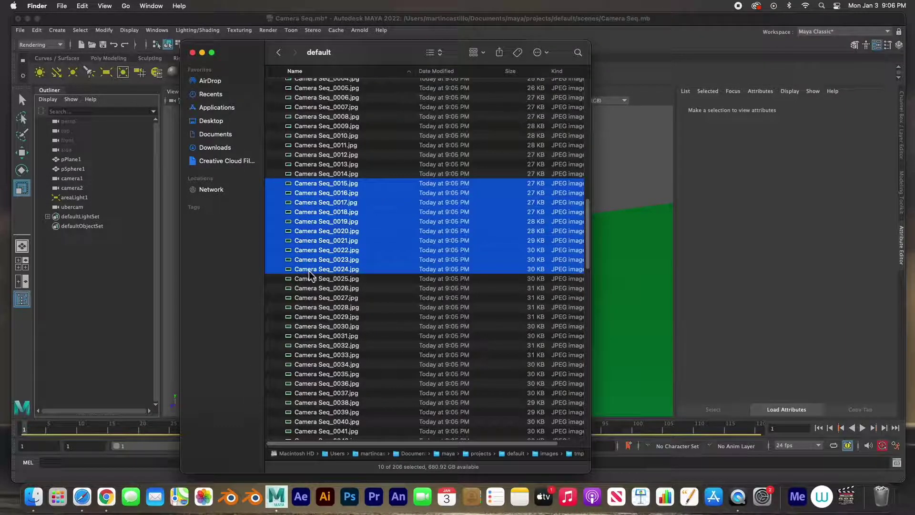
{"action": "left_click", "coordinate": [276, 292]}
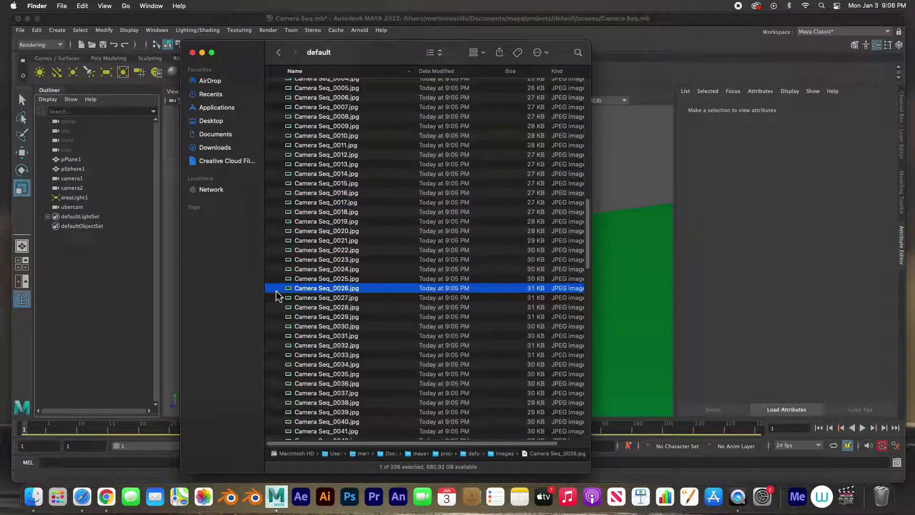
{"action": "left_click", "coordinate": [193, 52]}
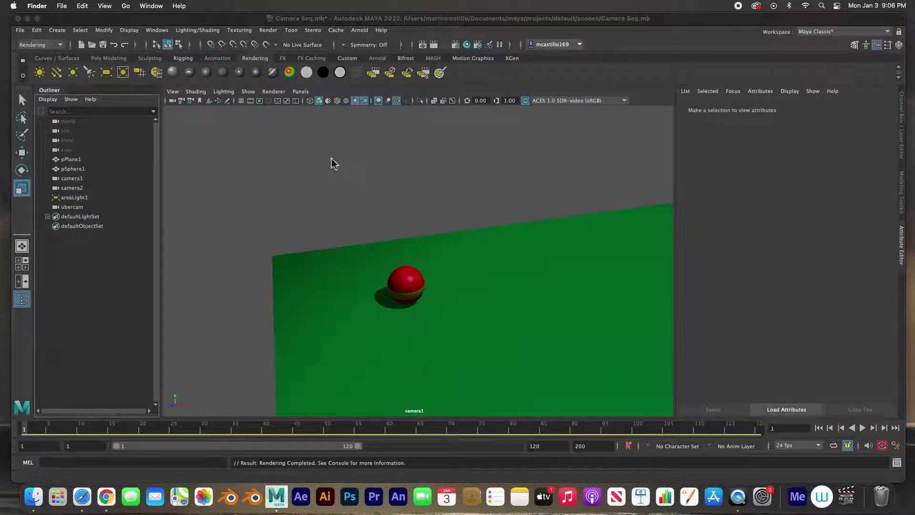
{"action": "left_click", "coordinate": [104, 6]}
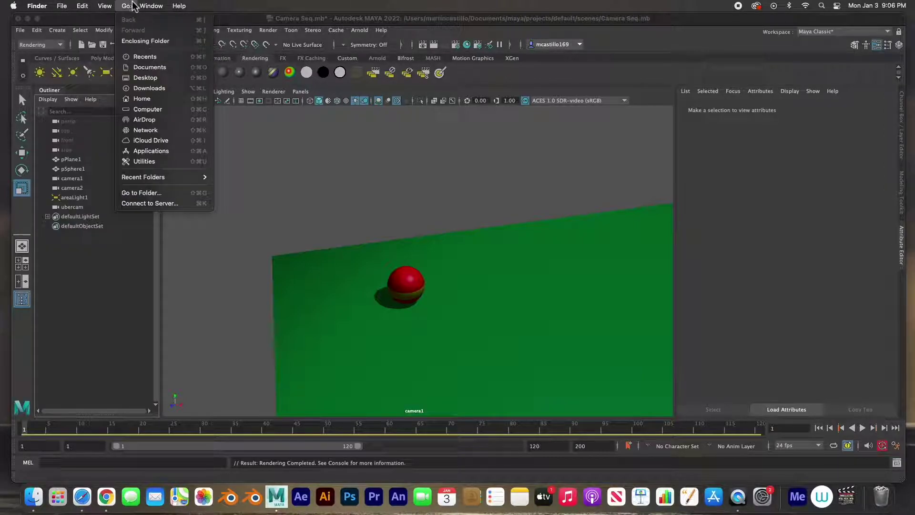
{"action": "left_click", "coordinate": [123, 19]}
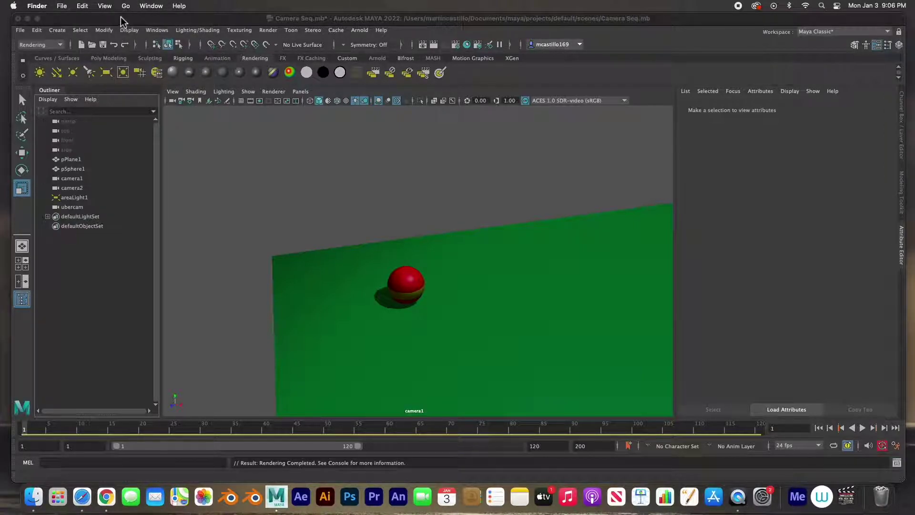
Reopen the Camera Sequencer in Maya, select both shots, and playblast the whole sequence.
{"action": "left_click", "coordinate": [156, 31]}
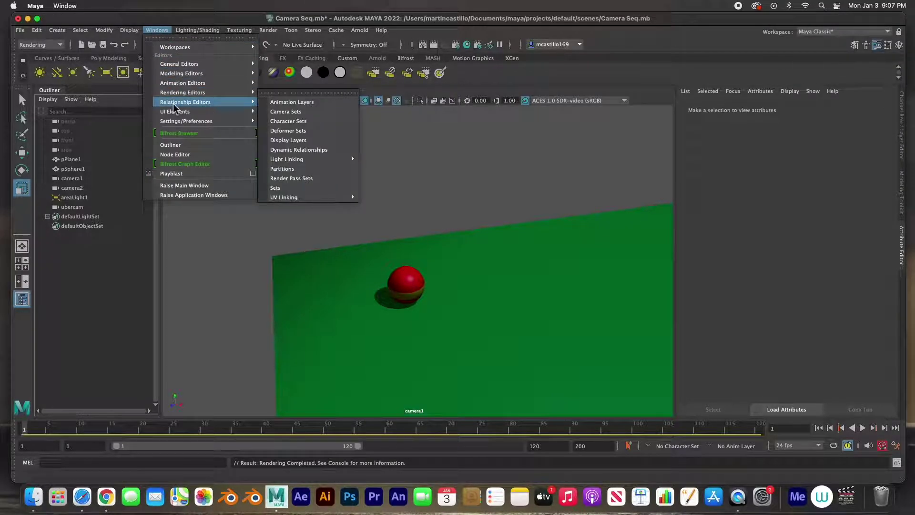
{"action": "mouse_move", "coordinate": [178, 86]}
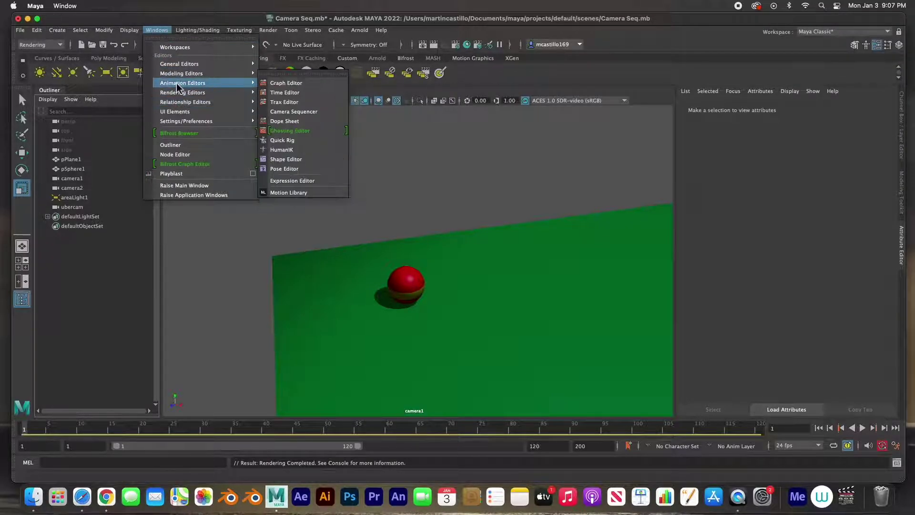
{"action": "left_click", "coordinate": [283, 111]}
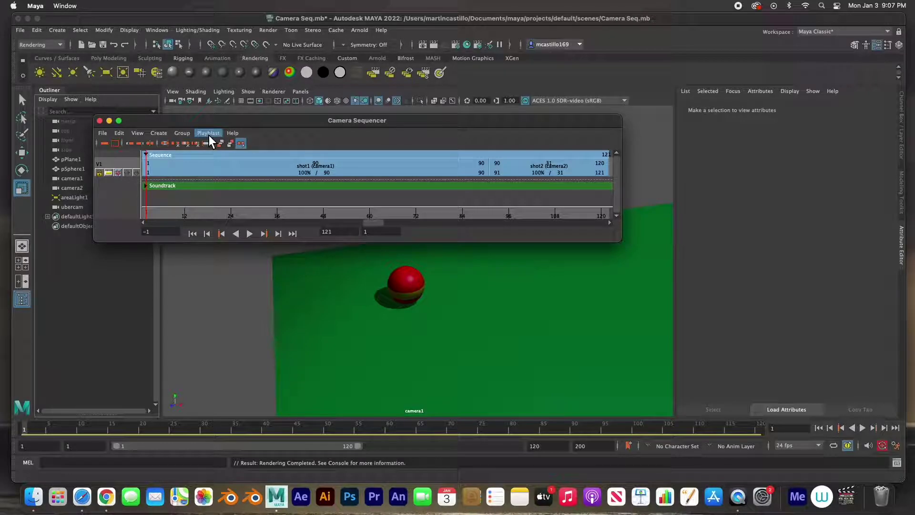
{"action": "left_click", "coordinate": [217, 172]}
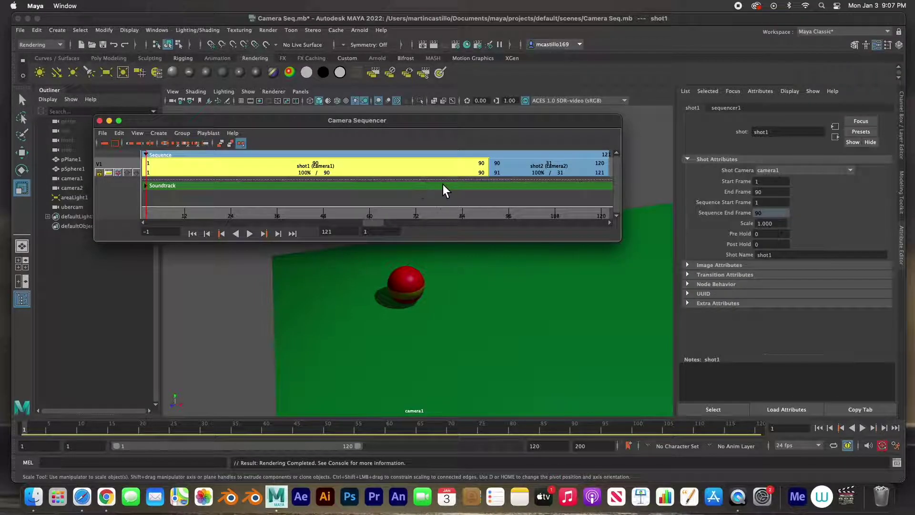
{"action": "left_click", "coordinate": [519, 170], "text": "shift"}
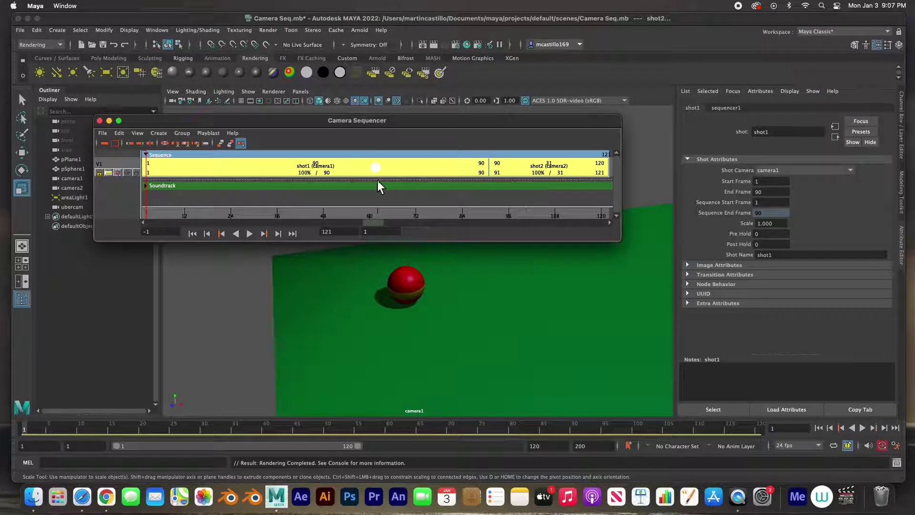
{"action": "left_click", "coordinate": [213, 136]}
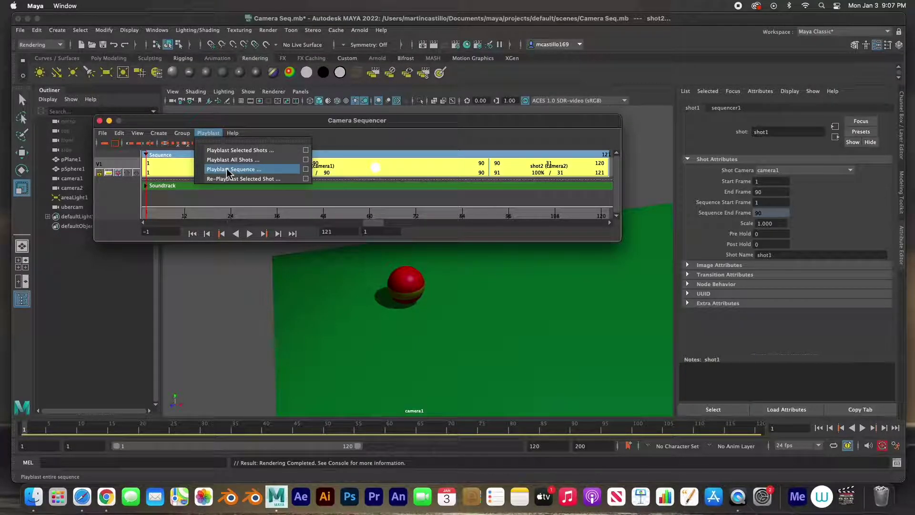
{"action": "left_click", "coordinate": [236, 169]}
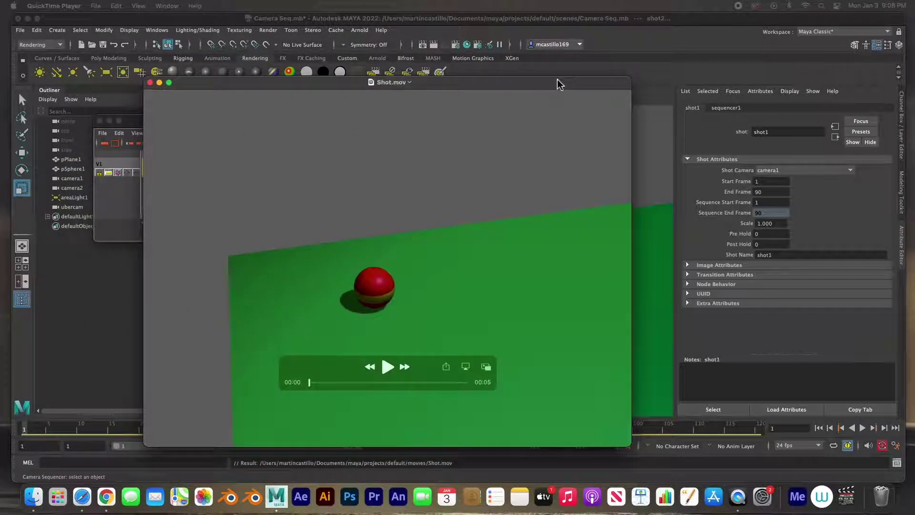
Play the playblast movie Shot.mov through to its end, close it, and bring the Camera Sequencer back into full view.
{"action": "left_click", "coordinate": [388, 367]}
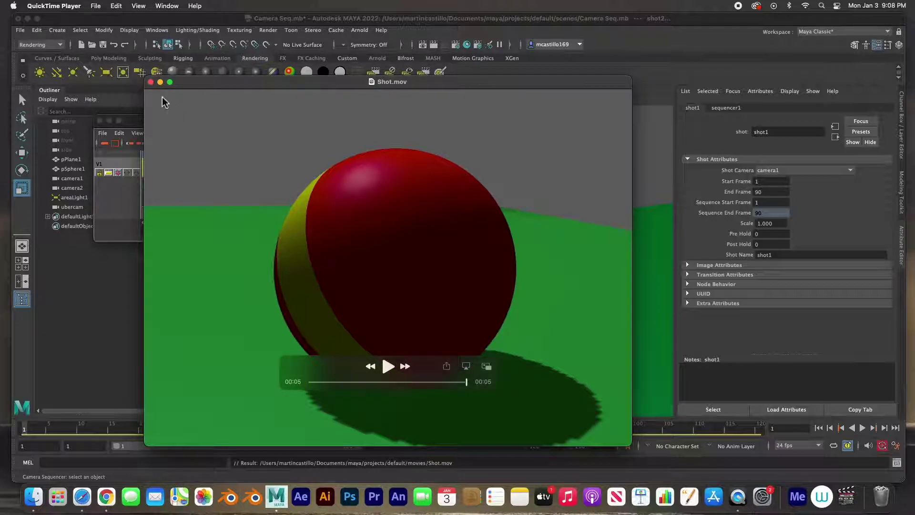
{"action": "left_click_drag", "start_coordinate": [217, 83], "coordinate": [219, 202]}
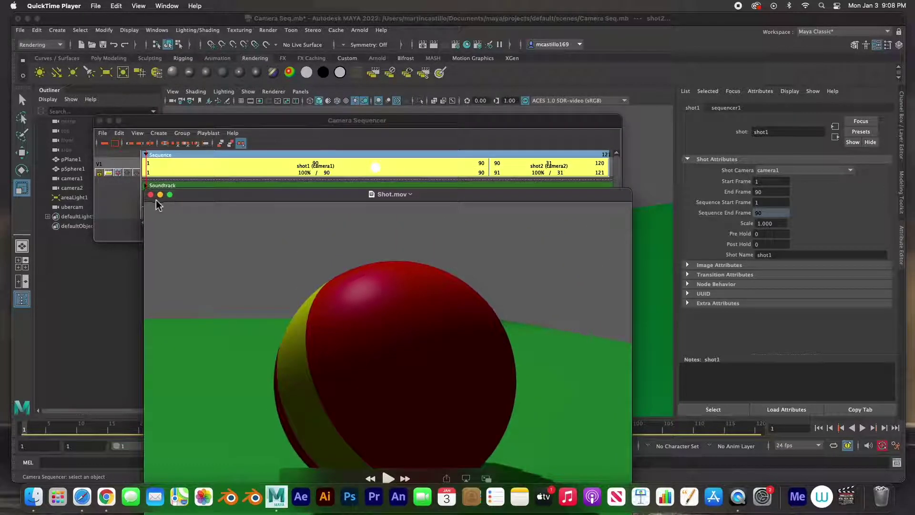
{"action": "left_click", "coordinate": [151, 196]}
{"action": "left_click_drag", "start_coordinate": [237, 124], "coordinate": [290, 133]}
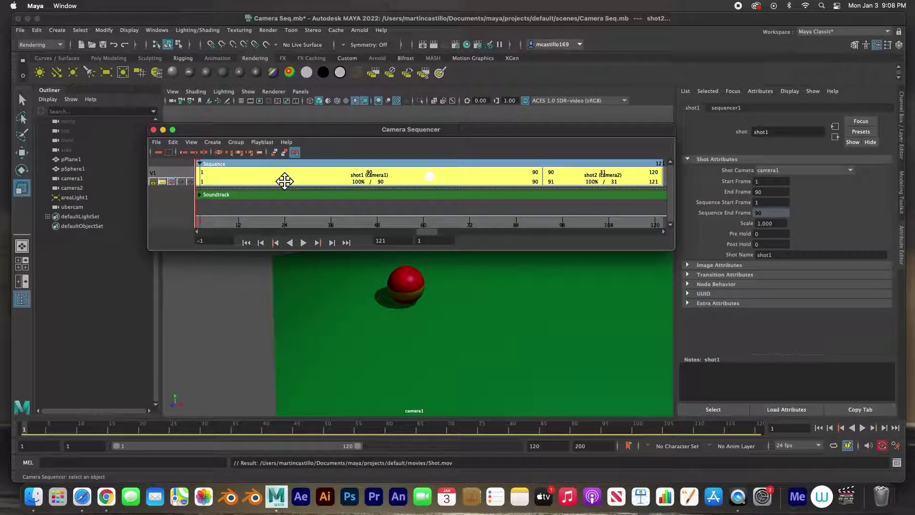